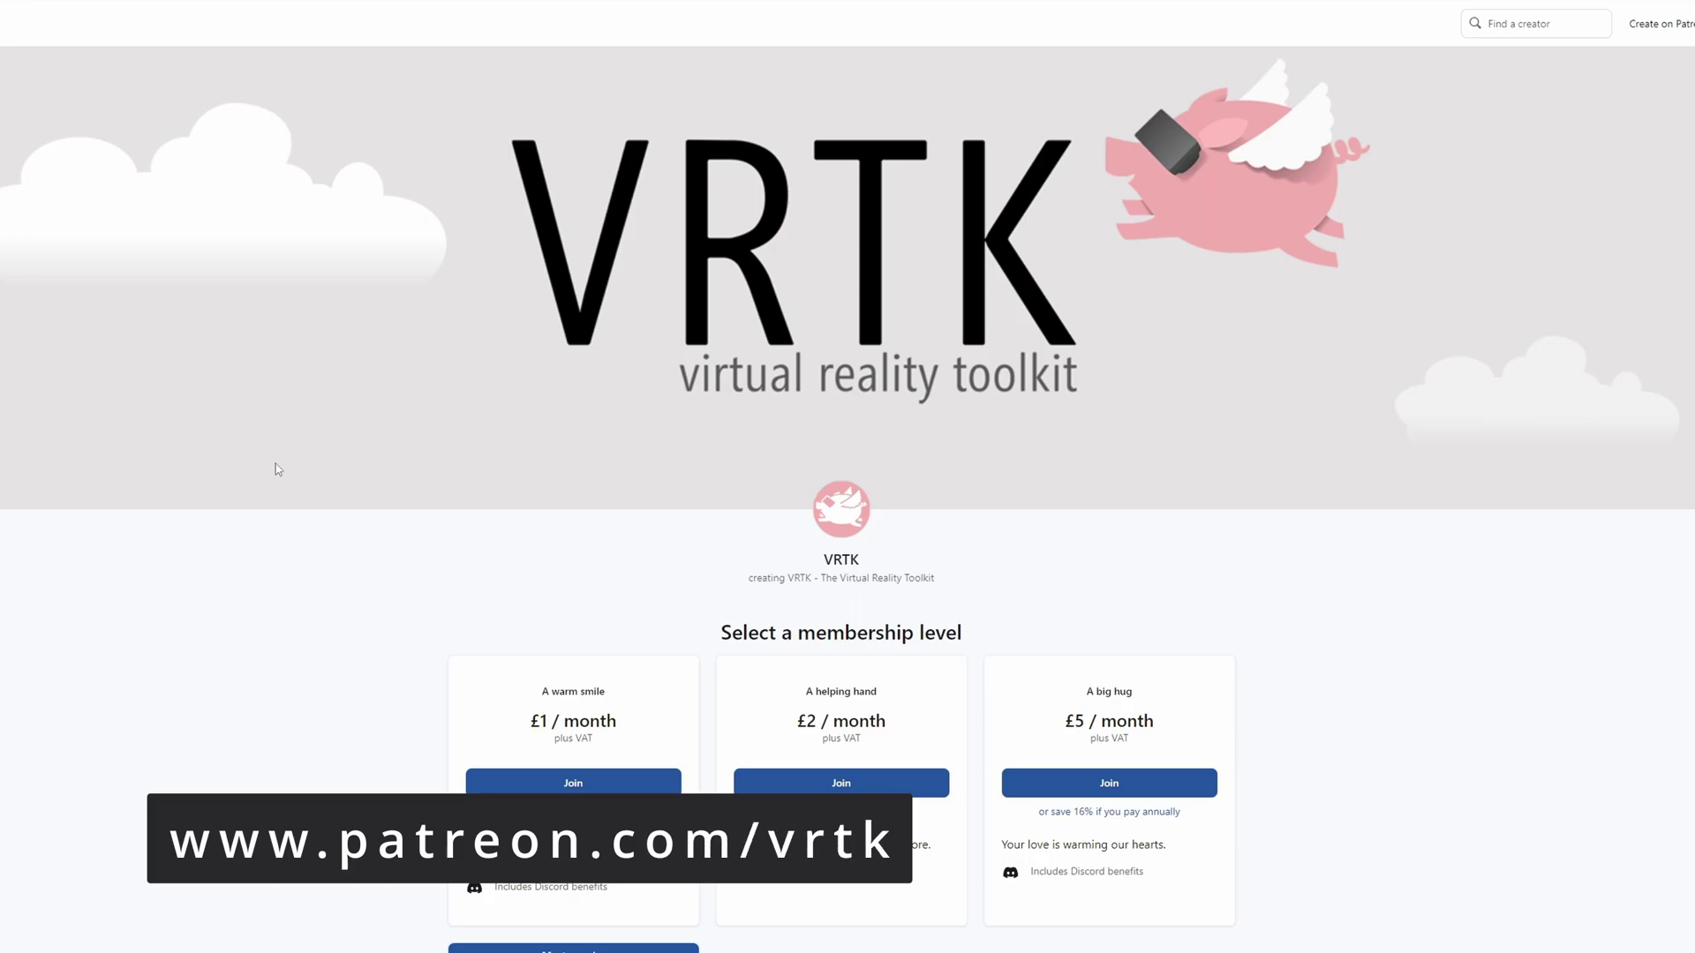
Look through the membership levels on the VRTK Patreon page.
{"action": "scroll", "coordinate": [278, 468], "scroll_direction": "down", "scroll_amount": 5}
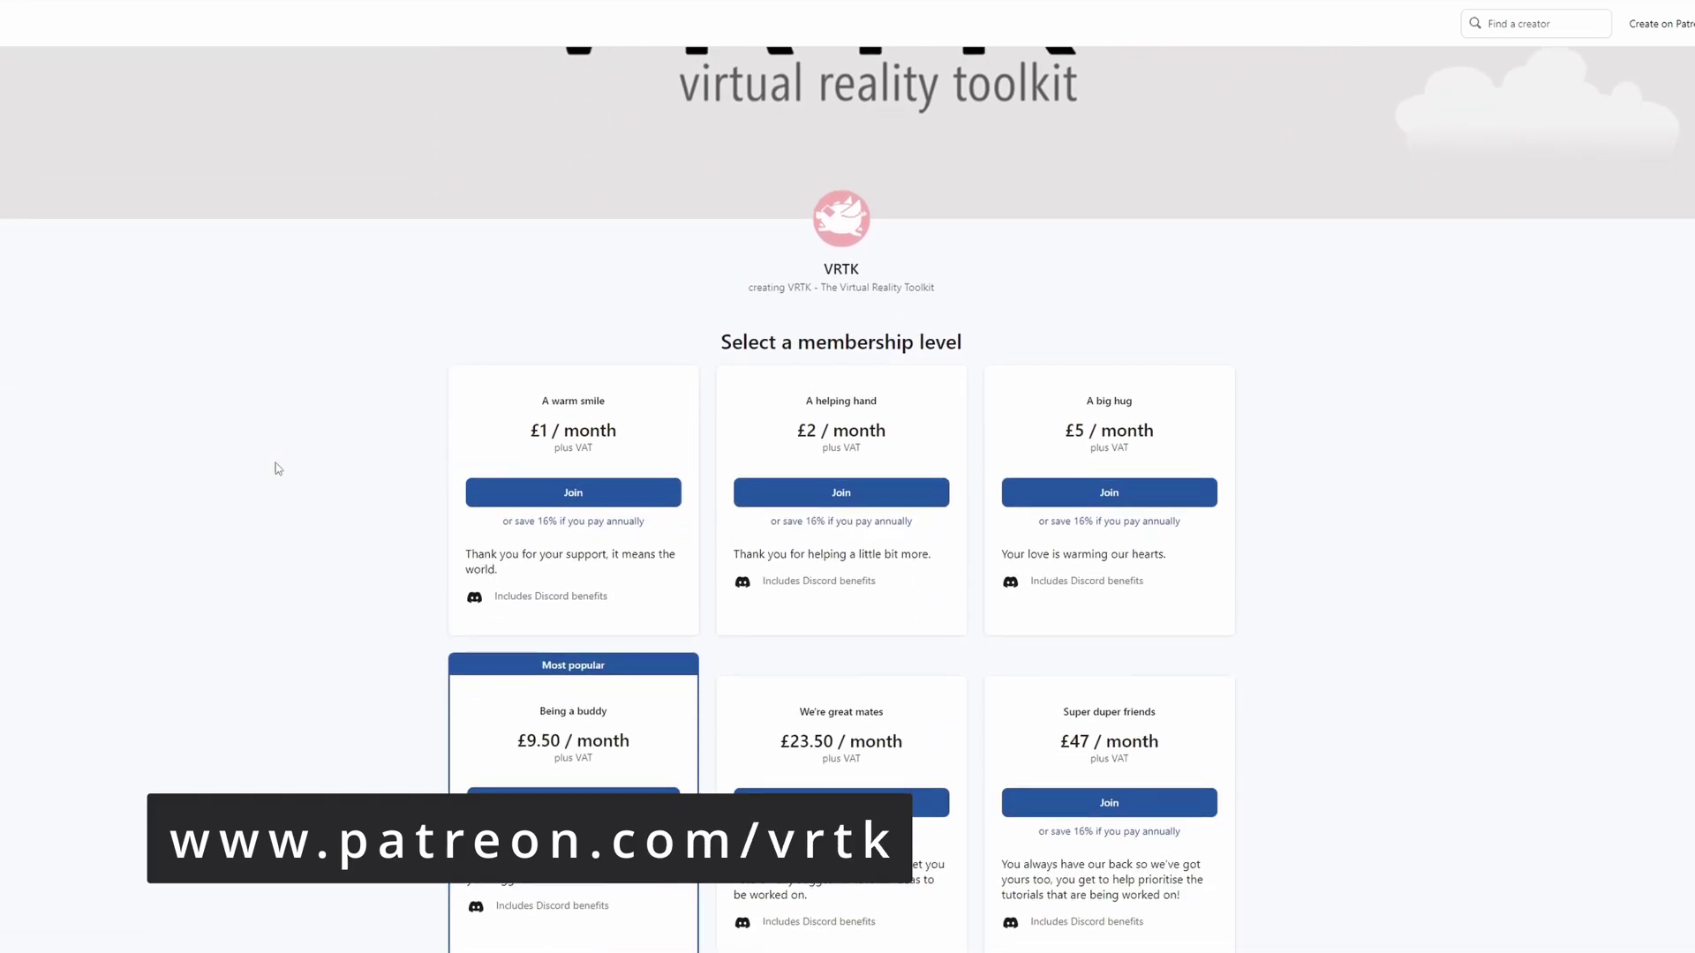
{"action": "scroll", "coordinate": [307, 404], "scroll_direction": "down", "scroll_amount": 5}
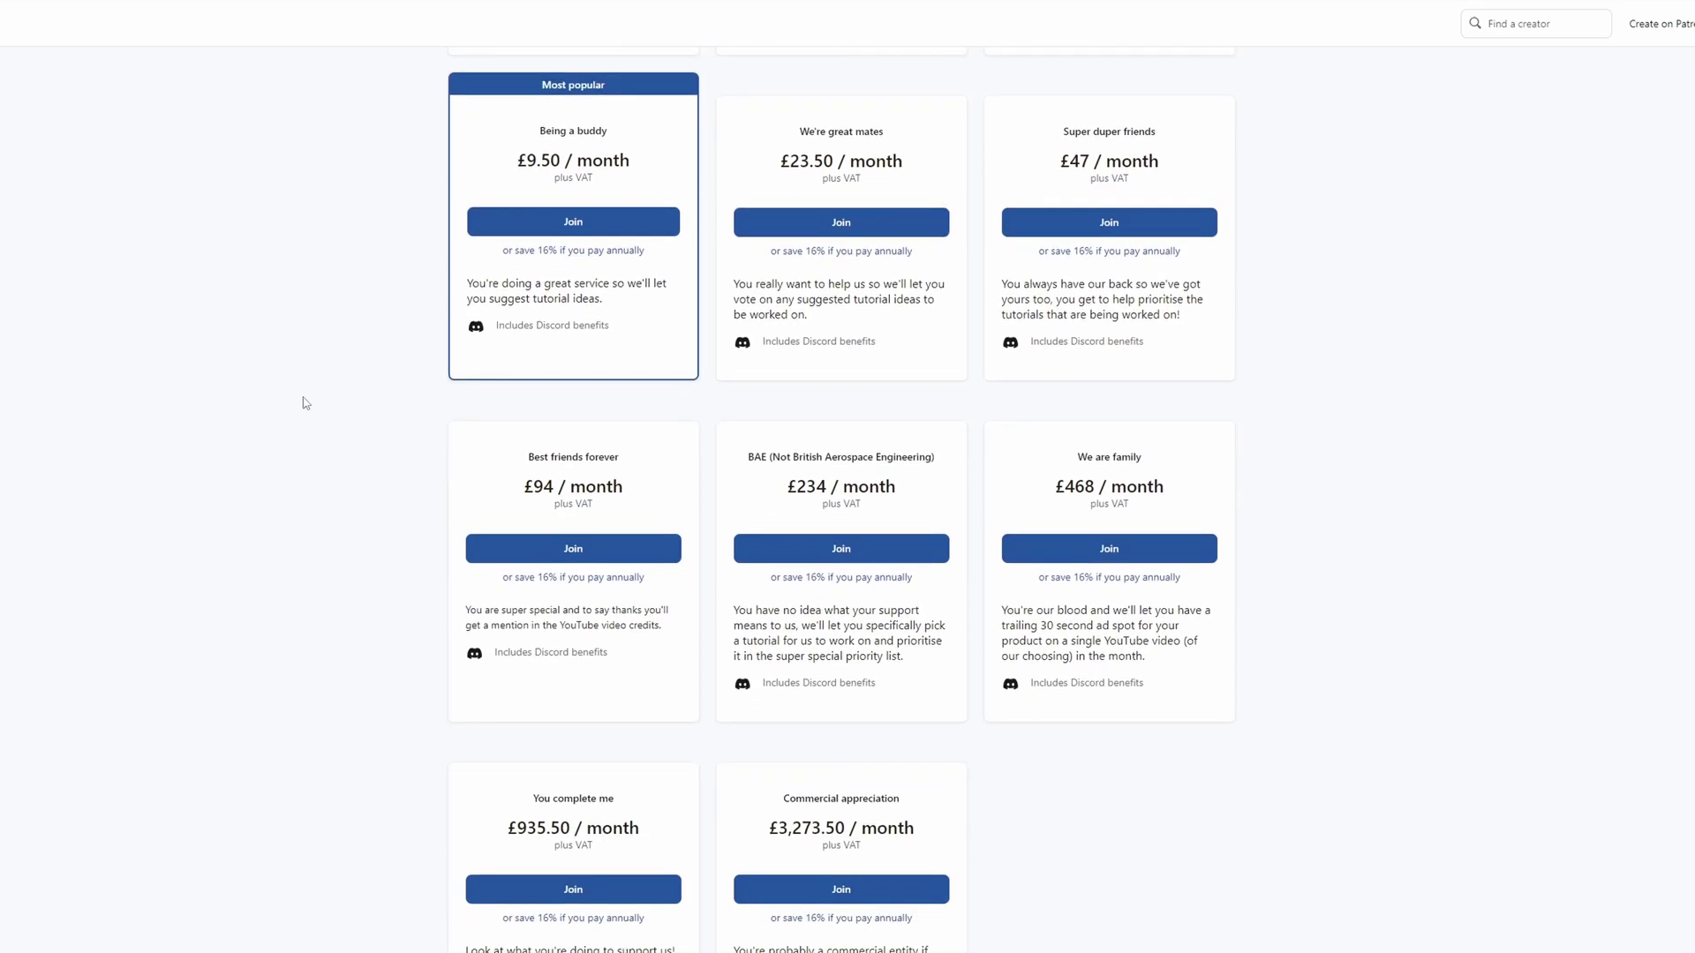
{"action": "scroll", "coordinate": [305, 403], "scroll_direction": "up", "scroll_amount": 10}
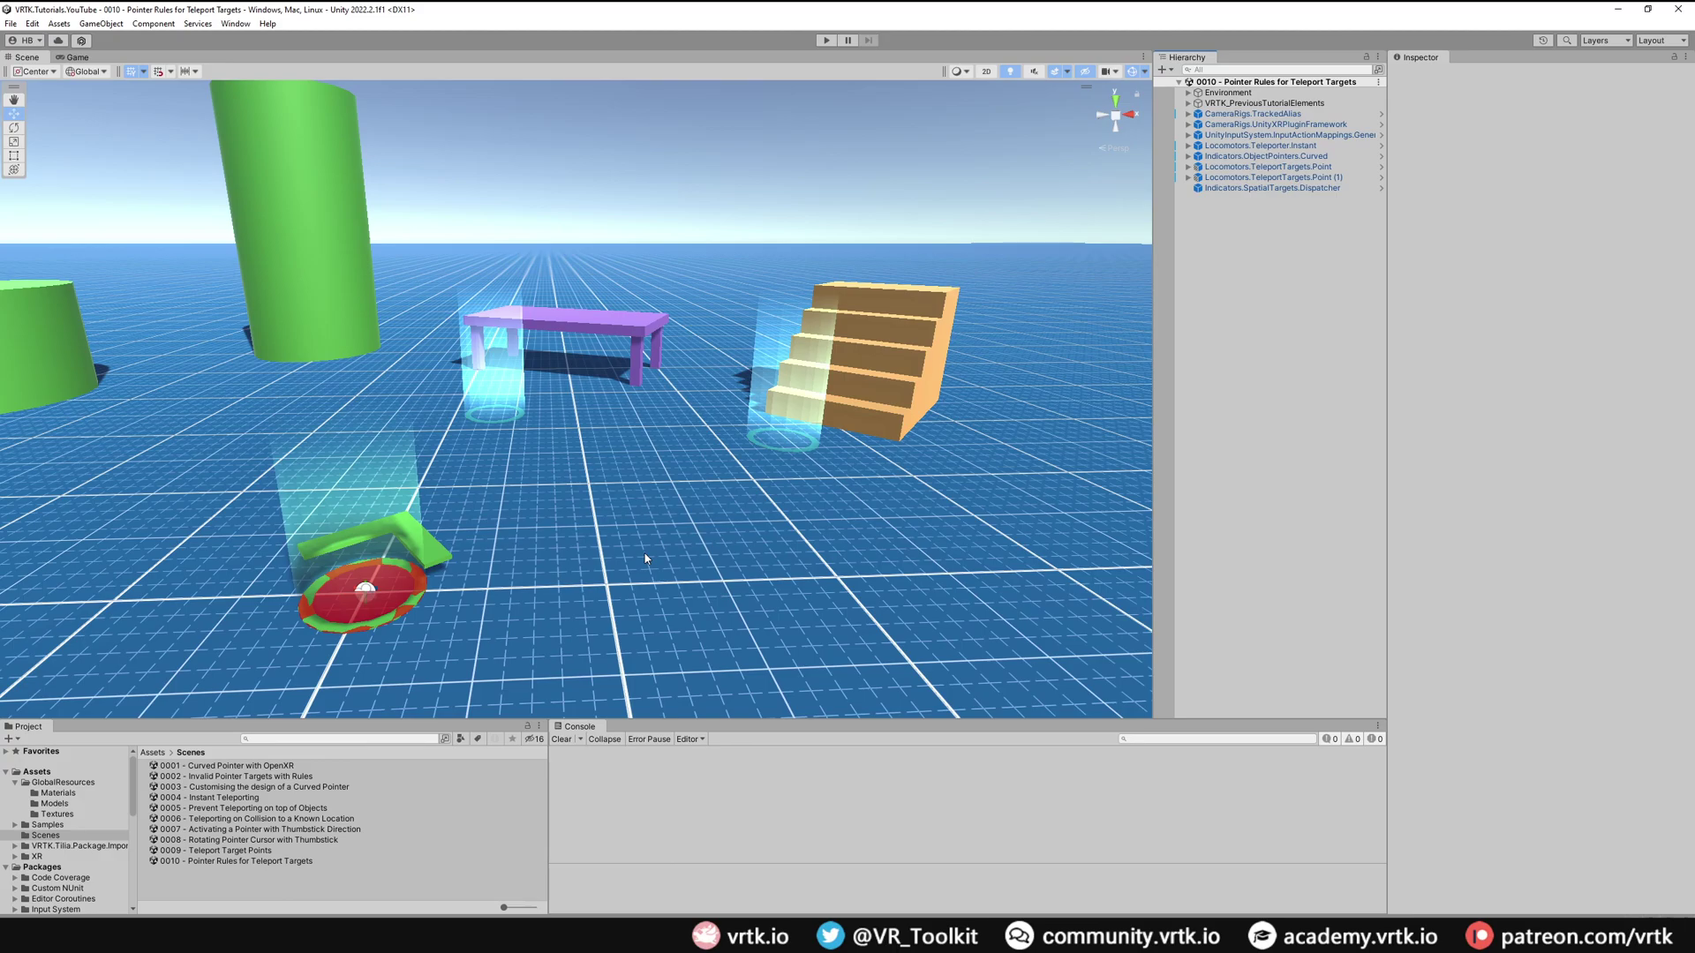
Create an empty object named ValidPointerTargetRules at position 0, 0, 0 in the scene root.
{"action": "right_click", "coordinate": [1201, 312]}
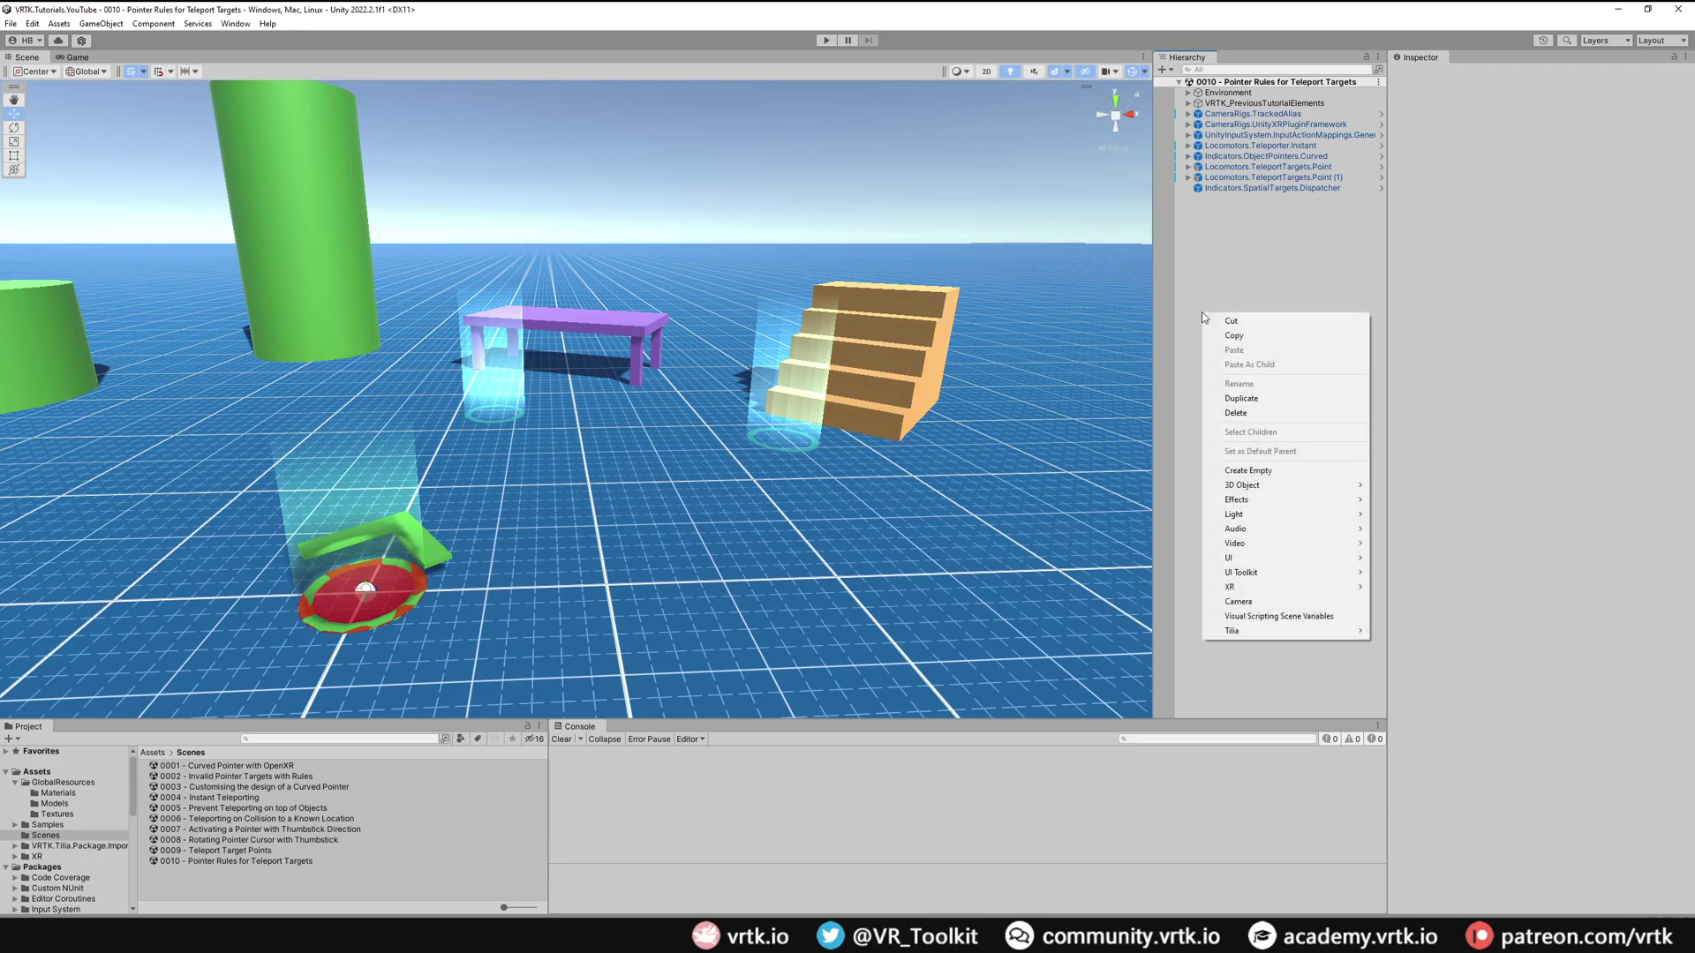
{"action": "left_click", "coordinate": [1248, 471]}
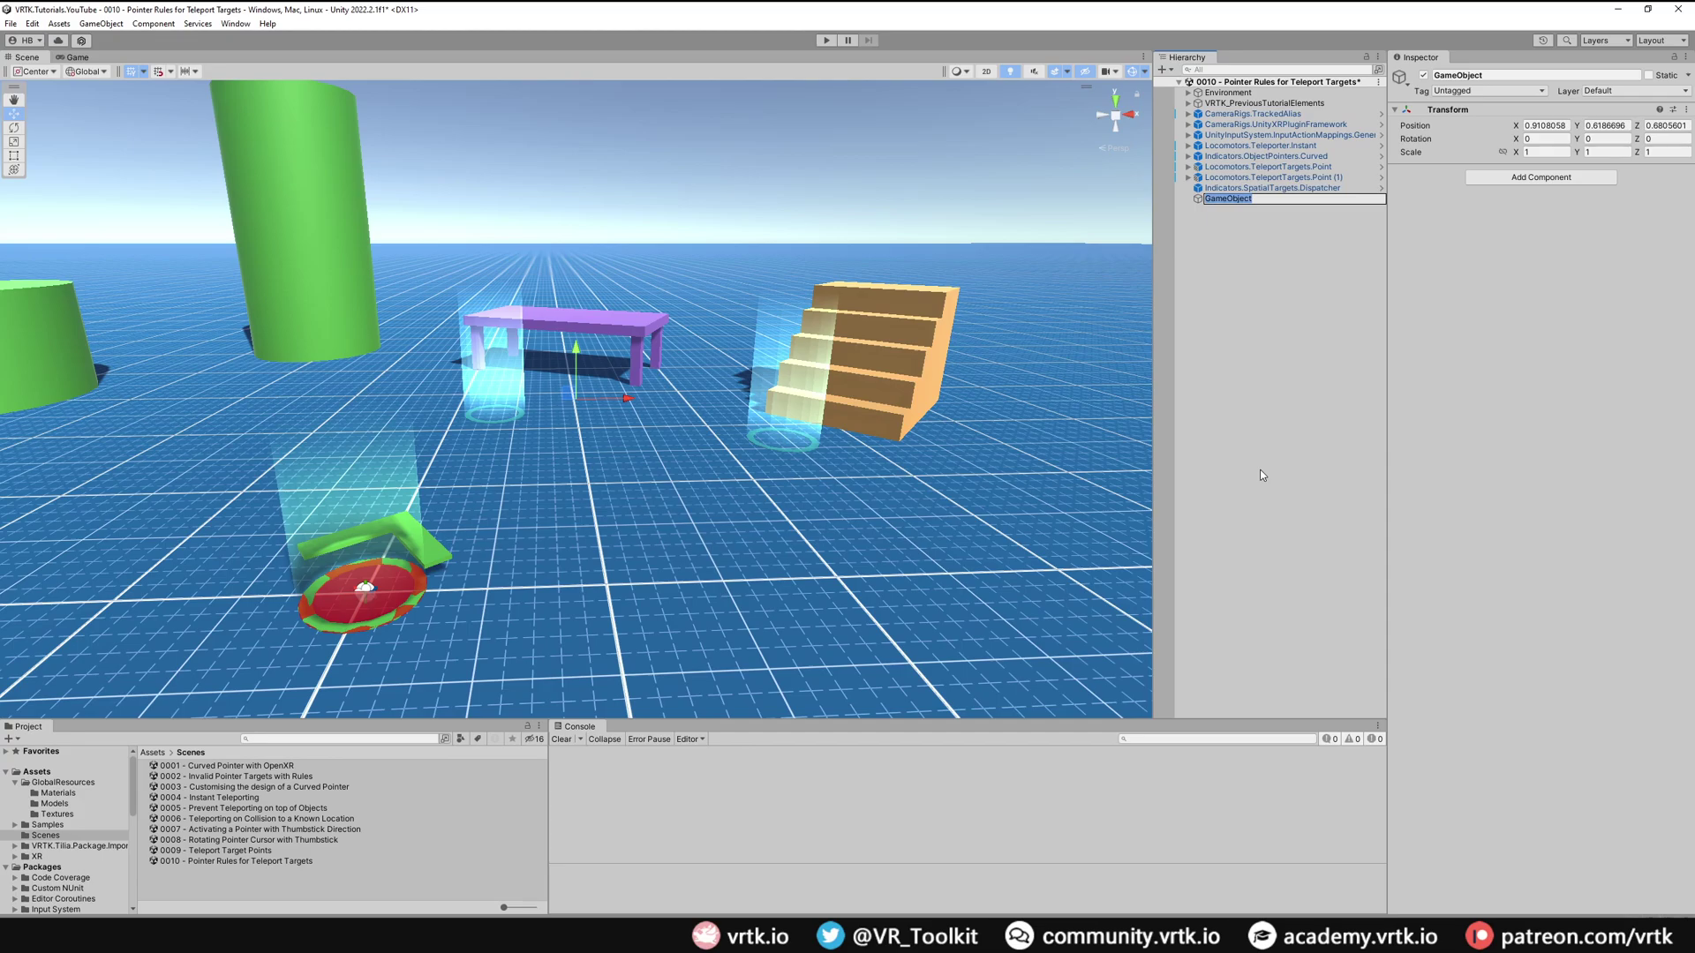
{"action": "type", "text": "ValidPointerTargetRules"}
{"action": "key", "text": "Return"}
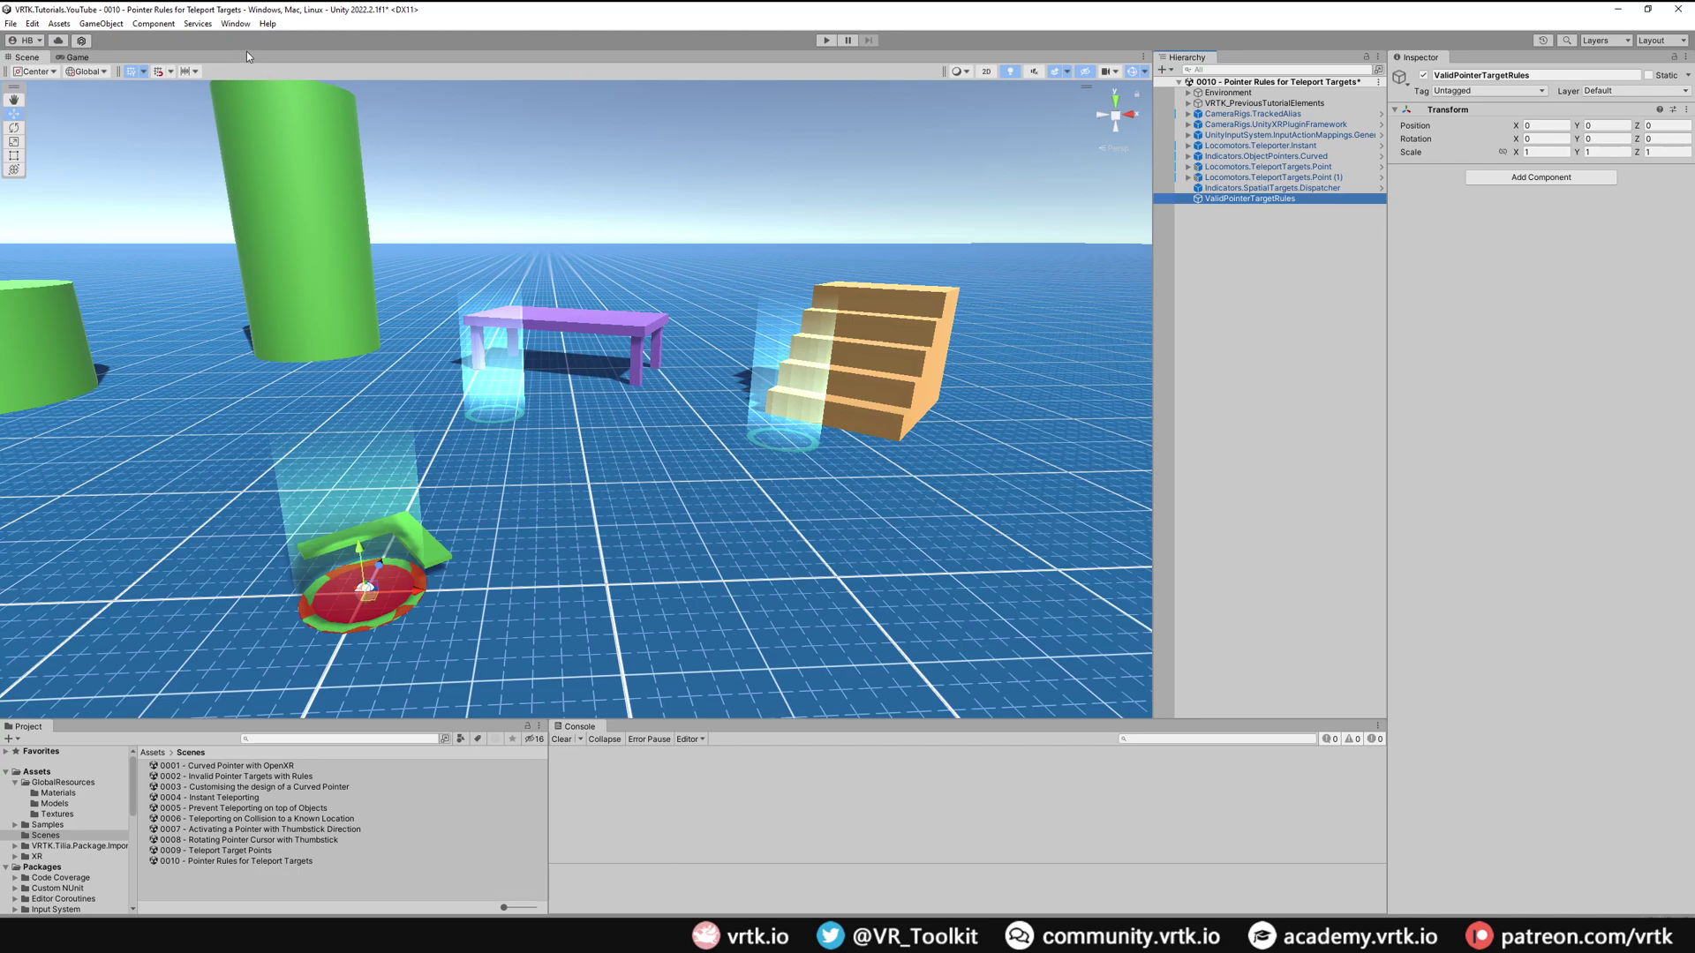
Generate an Any Component Type Rule inside ValidPointerTargetRules with the Zinnia Observable List Component Generator and name it OnlyAllowTeleportTargetsRule.
{"action": "left_click", "coordinate": [235, 23]}
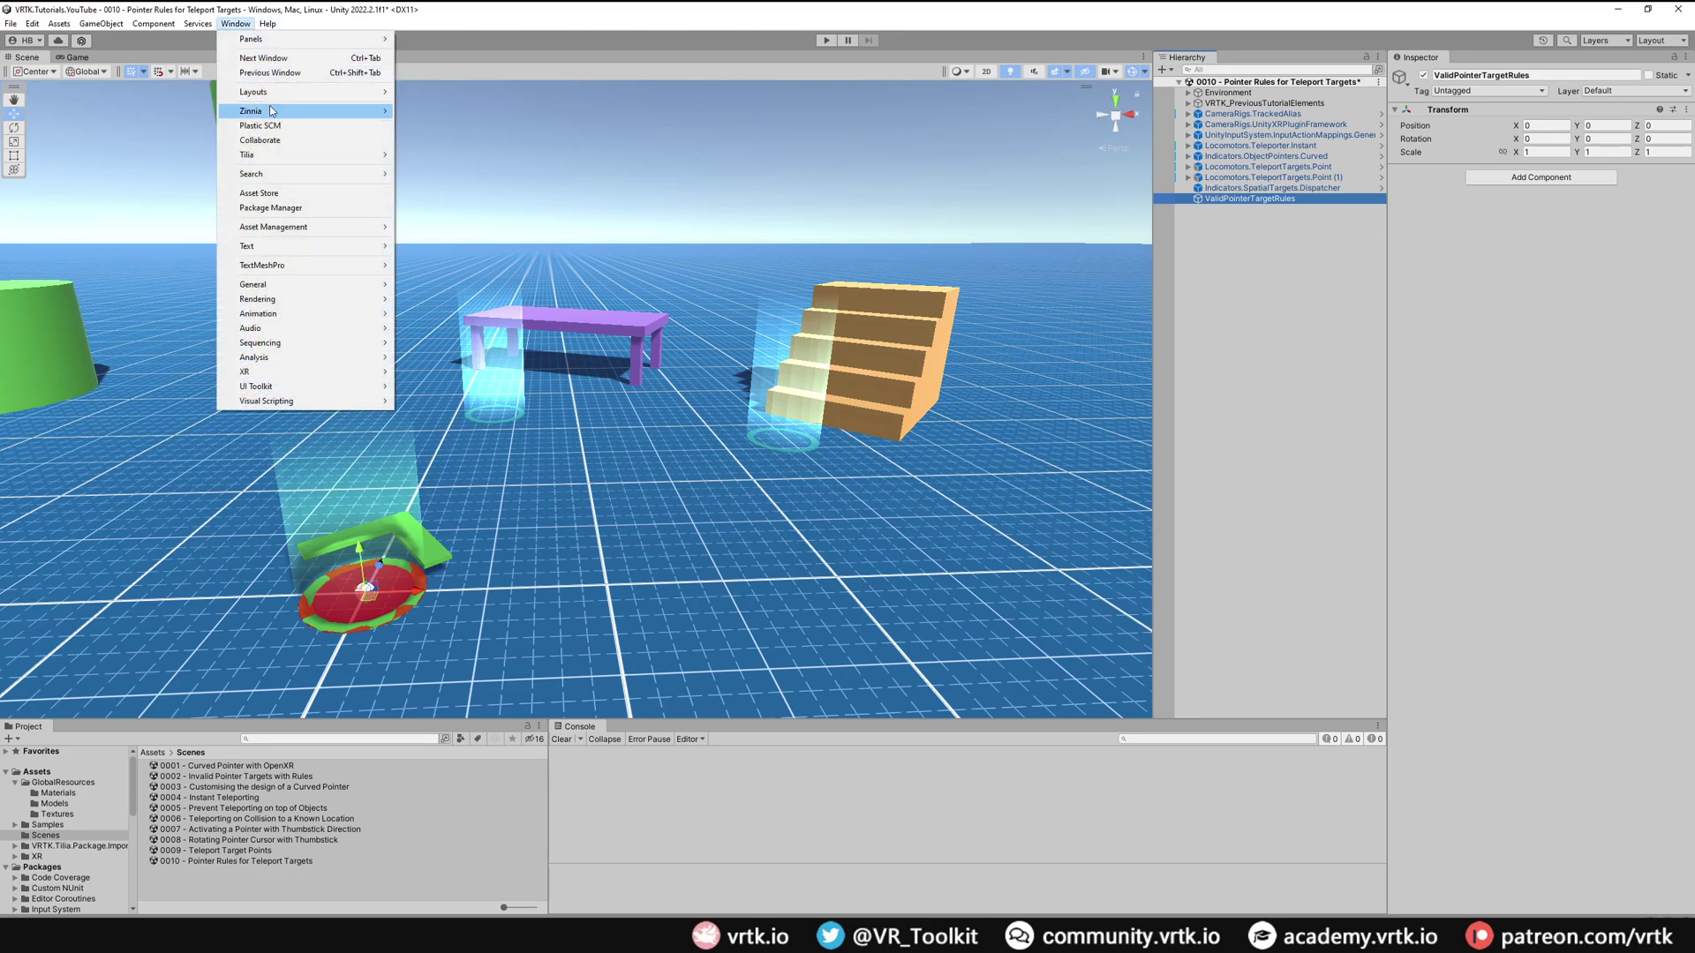
{"action": "mouse_move", "coordinate": [272, 113]}
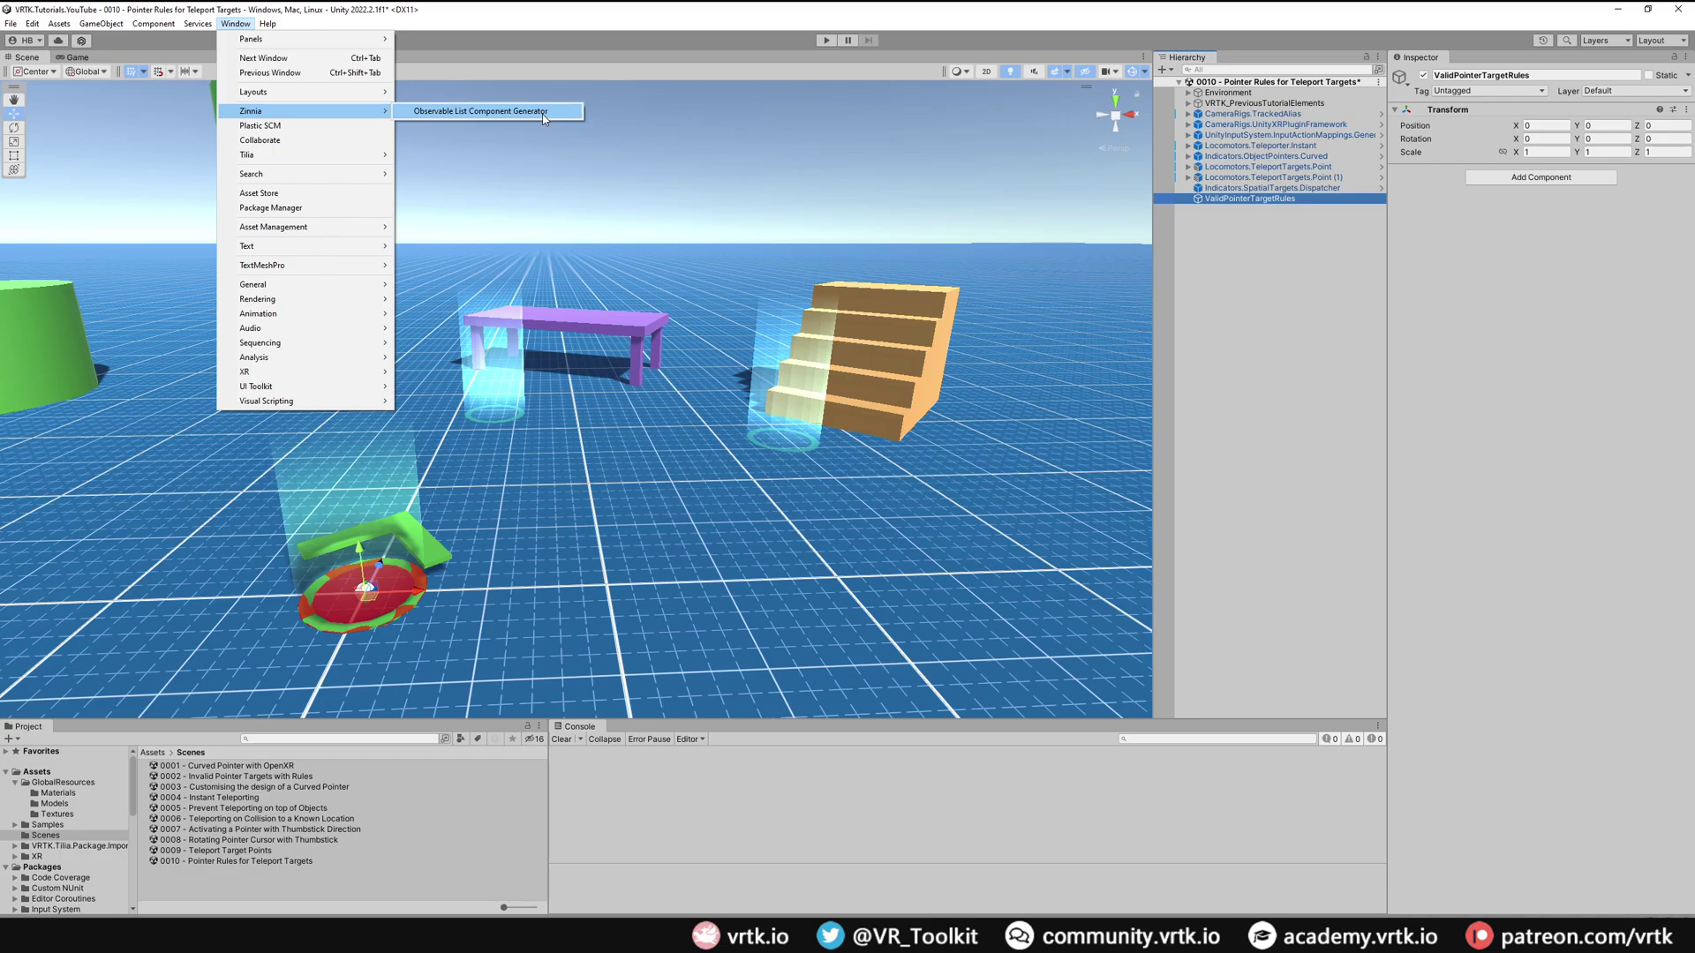
{"action": "left_click", "coordinate": [544, 112]}
{"action": "left_click", "coordinate": [923, 356]}
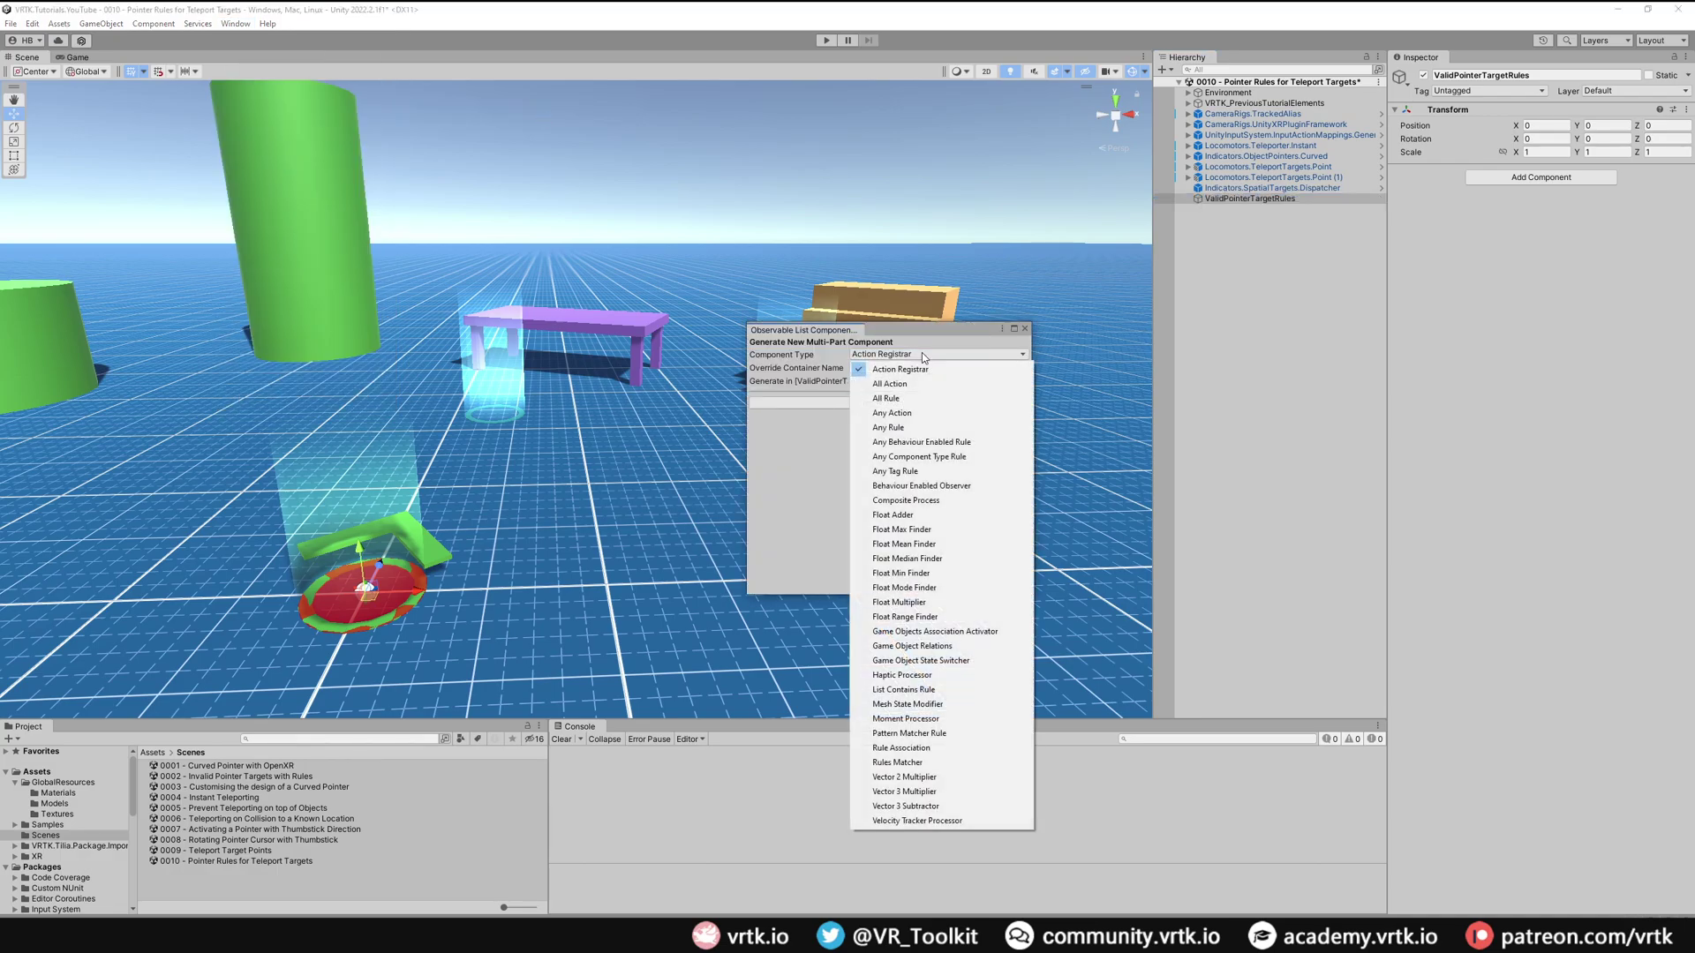
{"action": "left_click", "coordinate": [914, 457]}
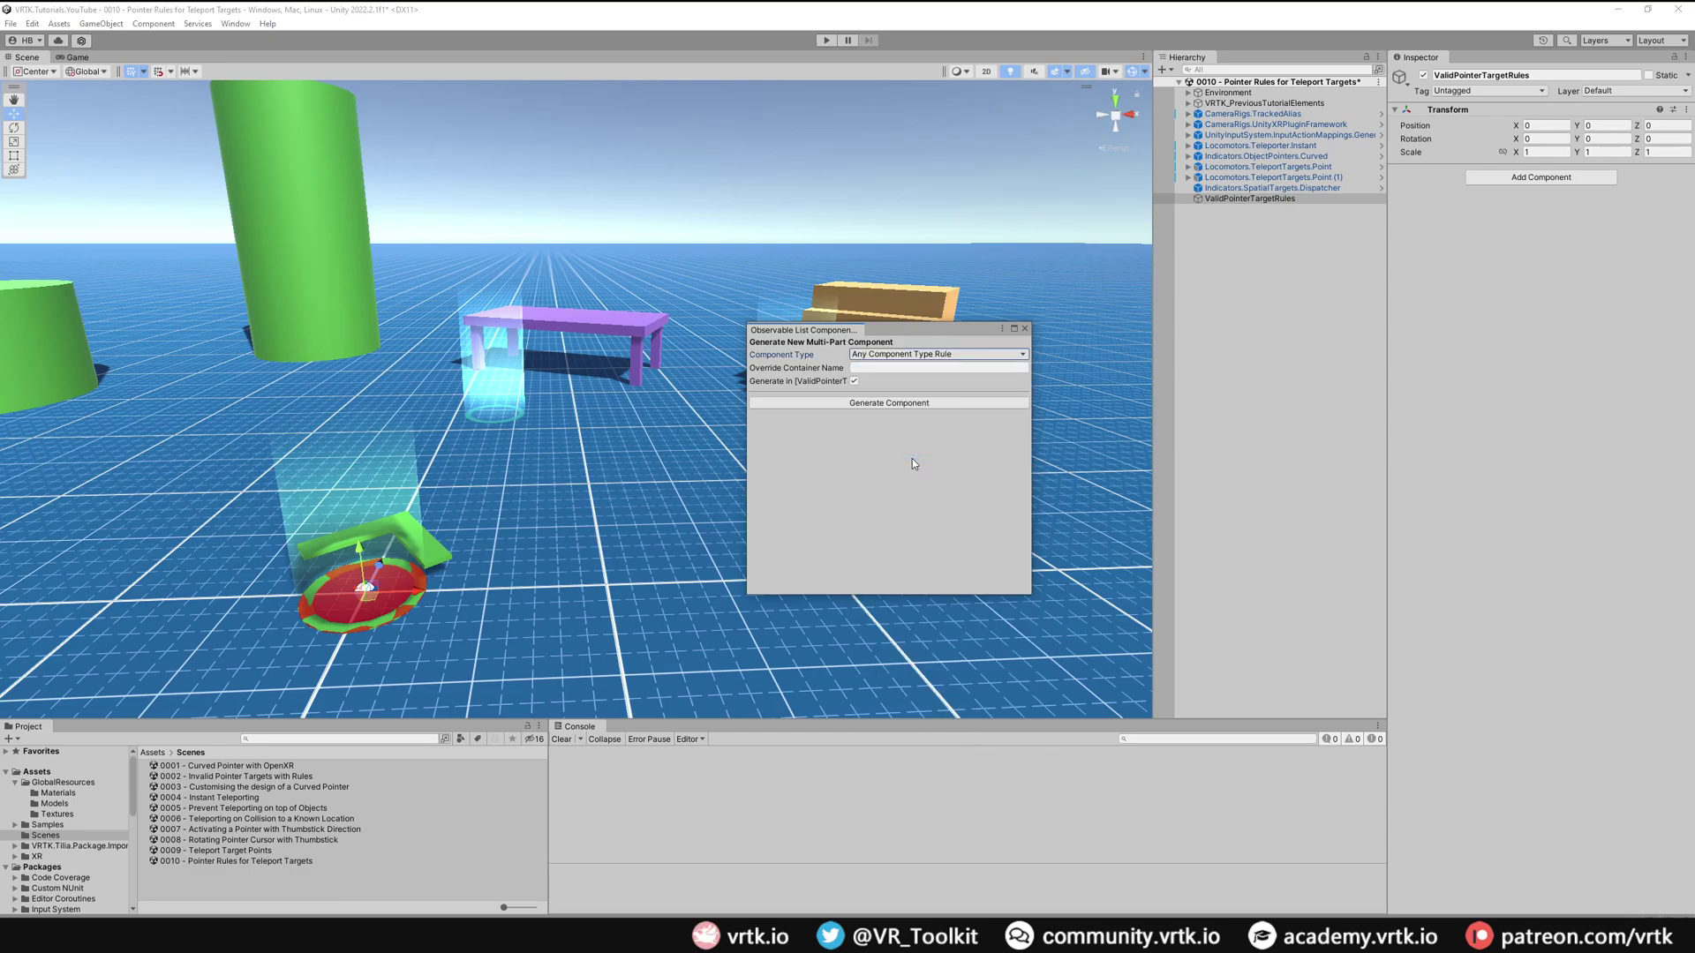
{"action": "left_click", "coordinate": [978, 403]}
{"action": "left_click", "coordinate": [1190, 197]}
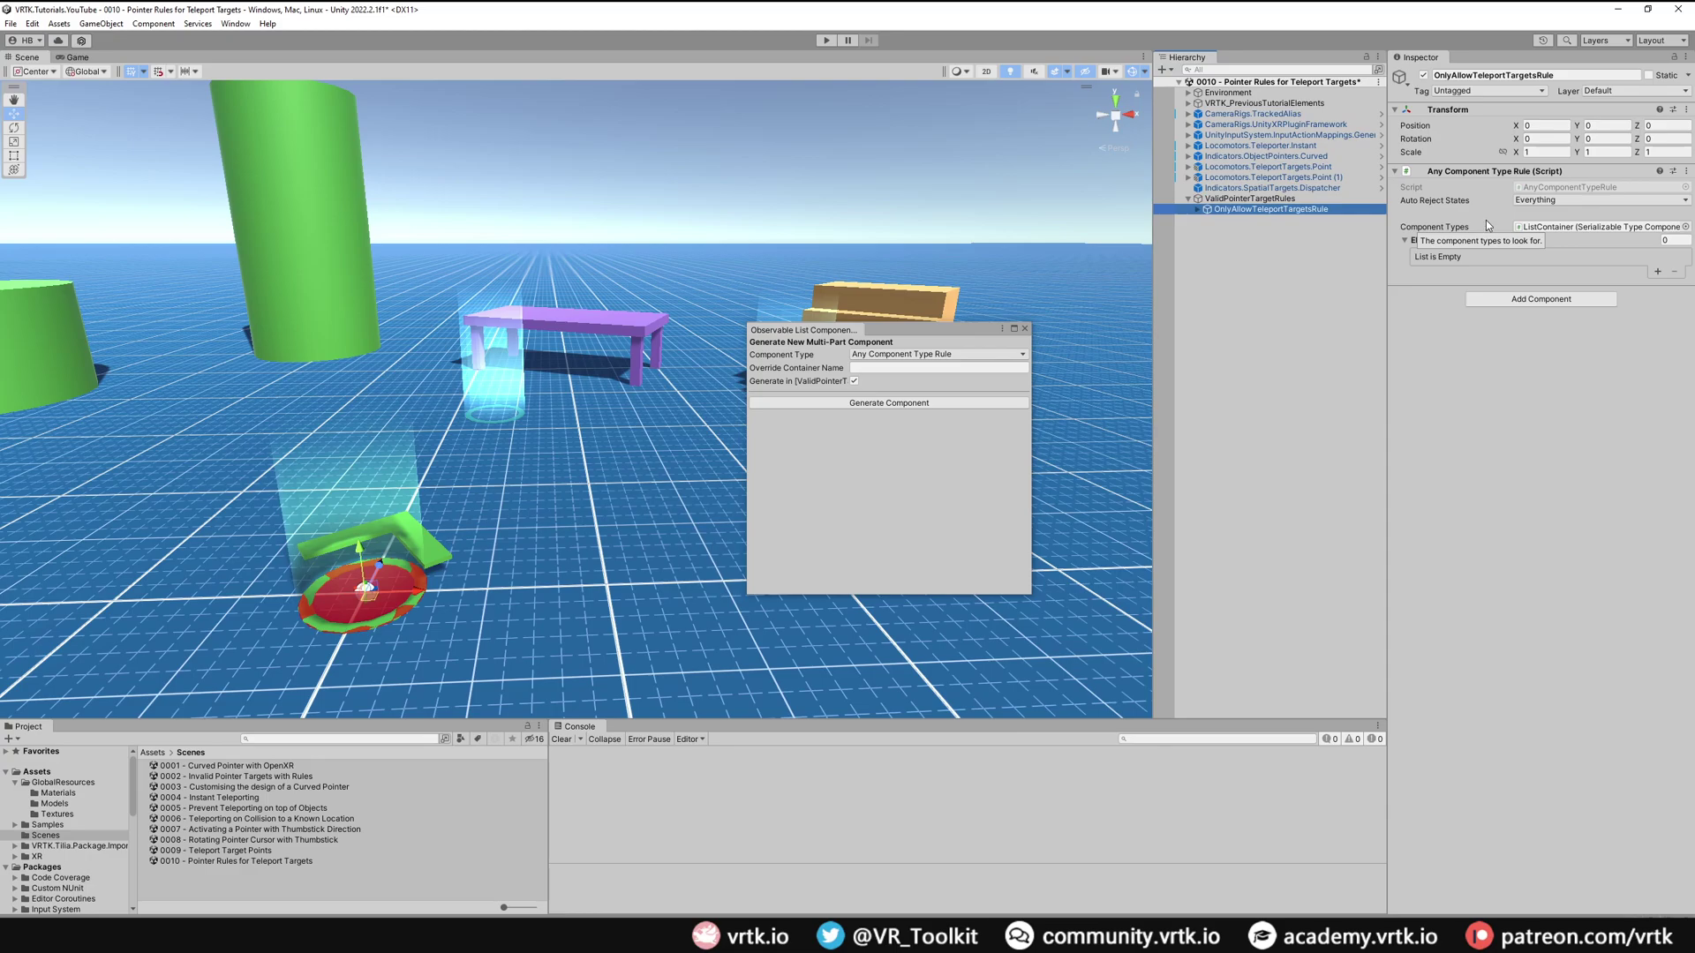
Add a component type element to OnlyAllowTeleportTargetsRule and set it to SpatialTargetDisabledTag.
{"action": "left_click", "coordinate": [1660, 271]}
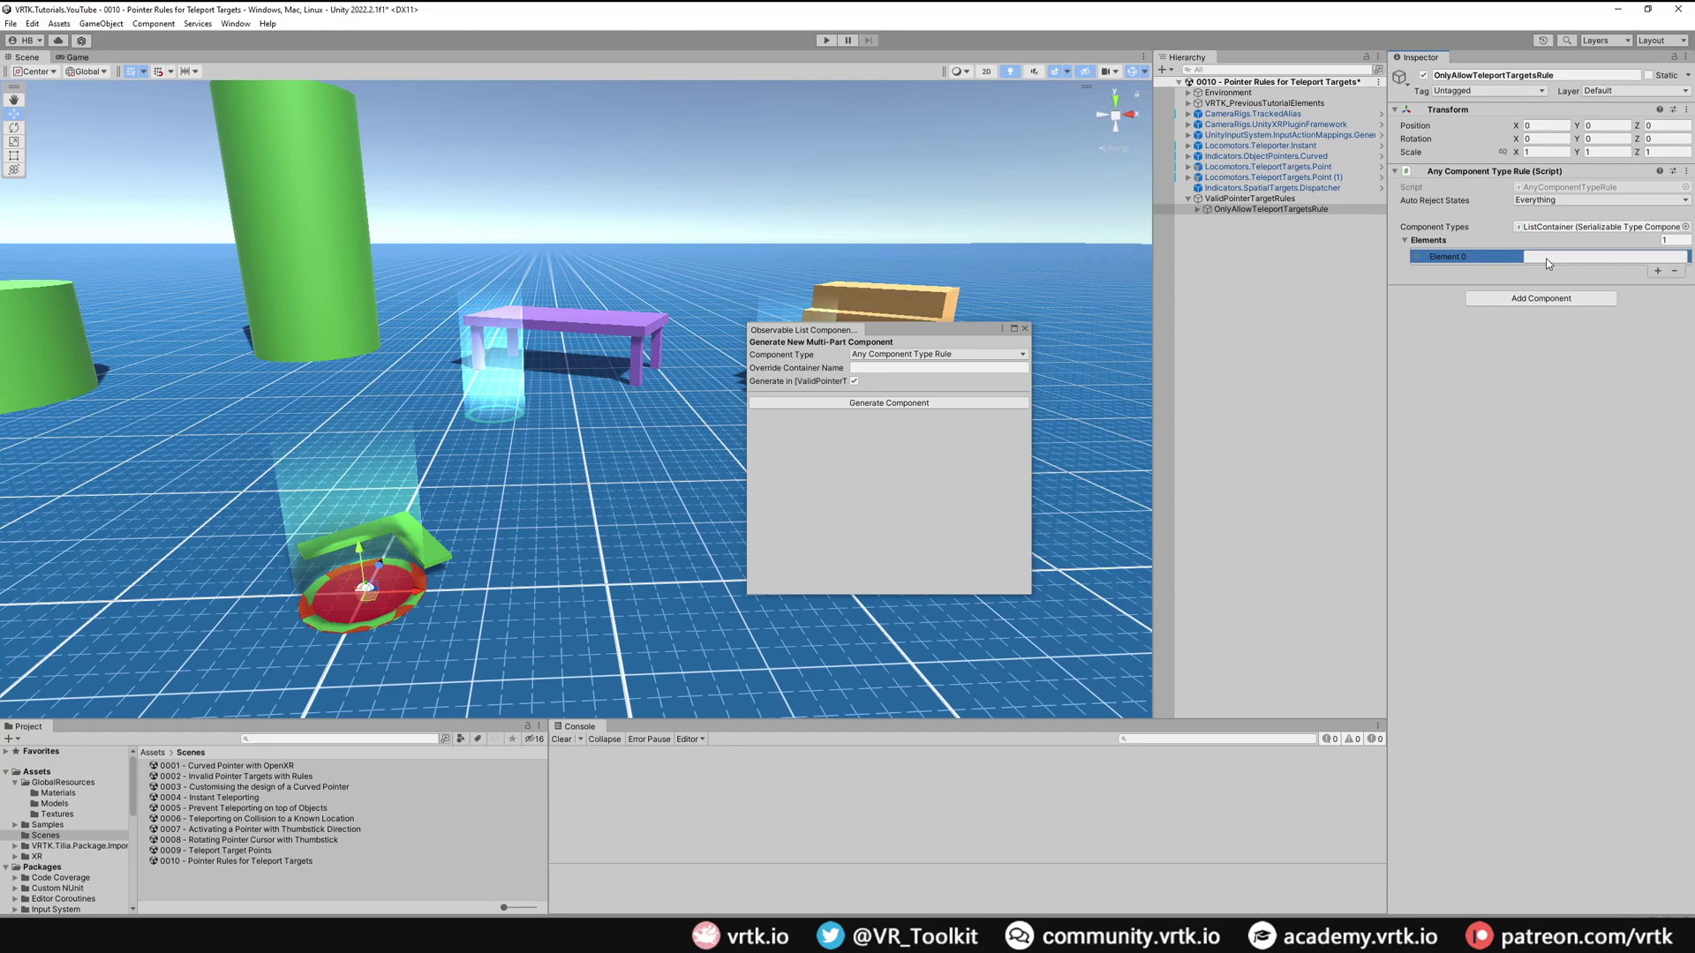
{"action": "left_click", "coordinate": [1544, 258]}
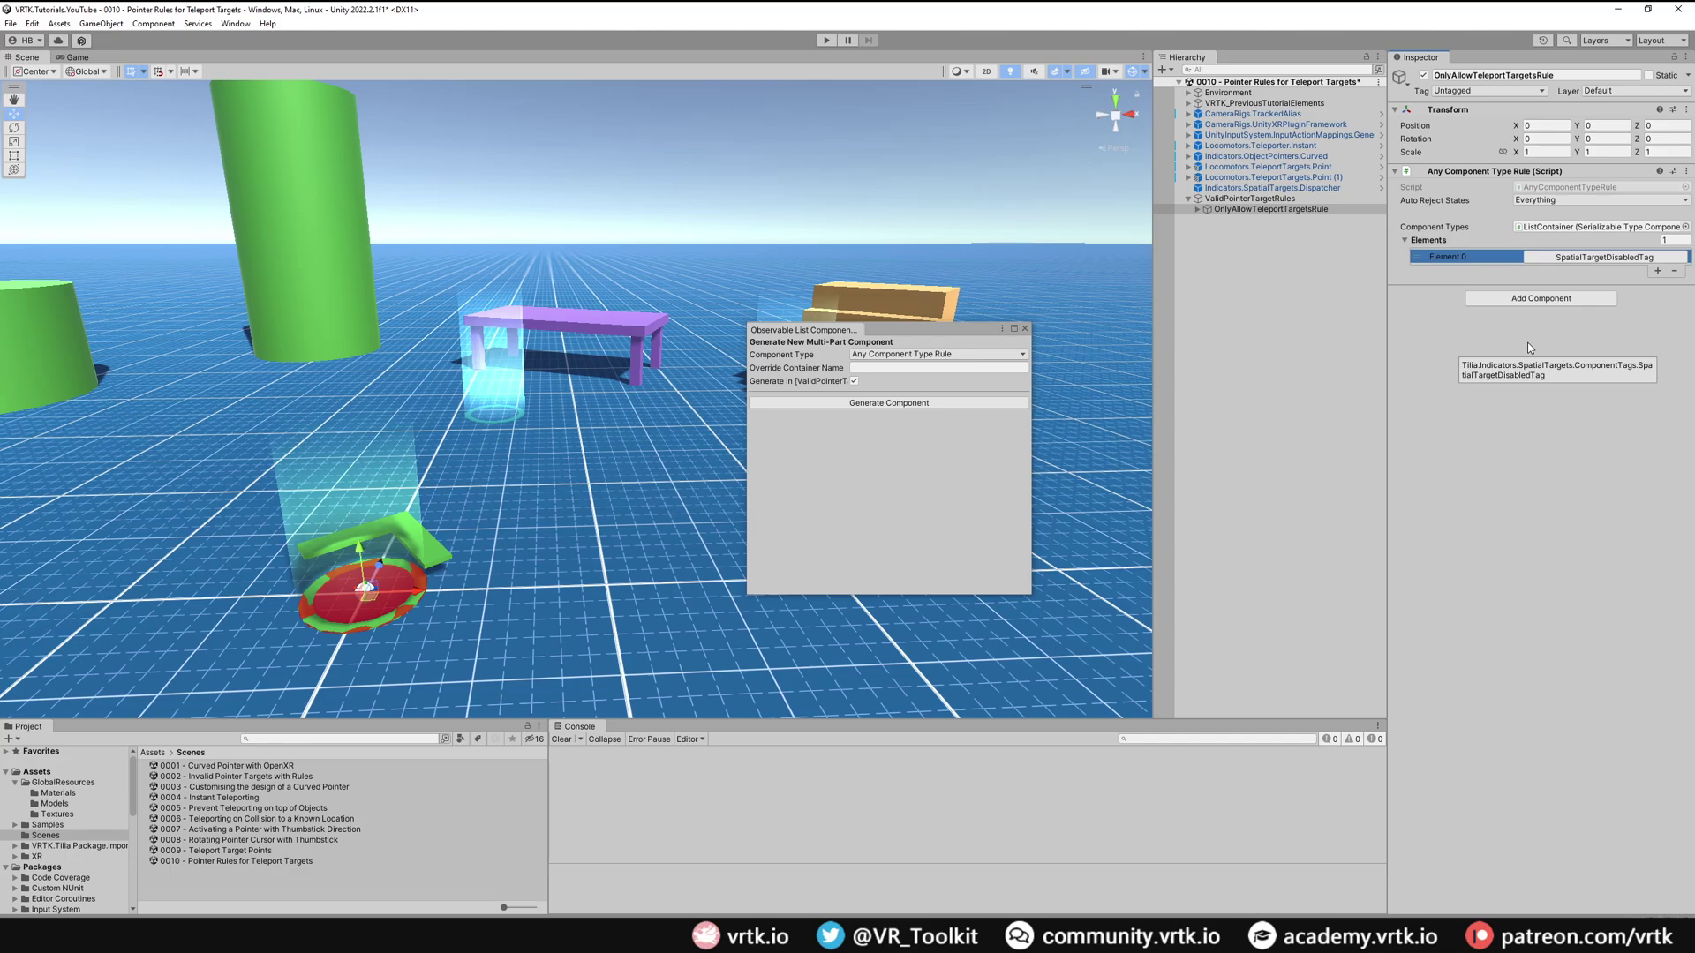
{"action": "left_click", "coordinate": [1326, 211]}
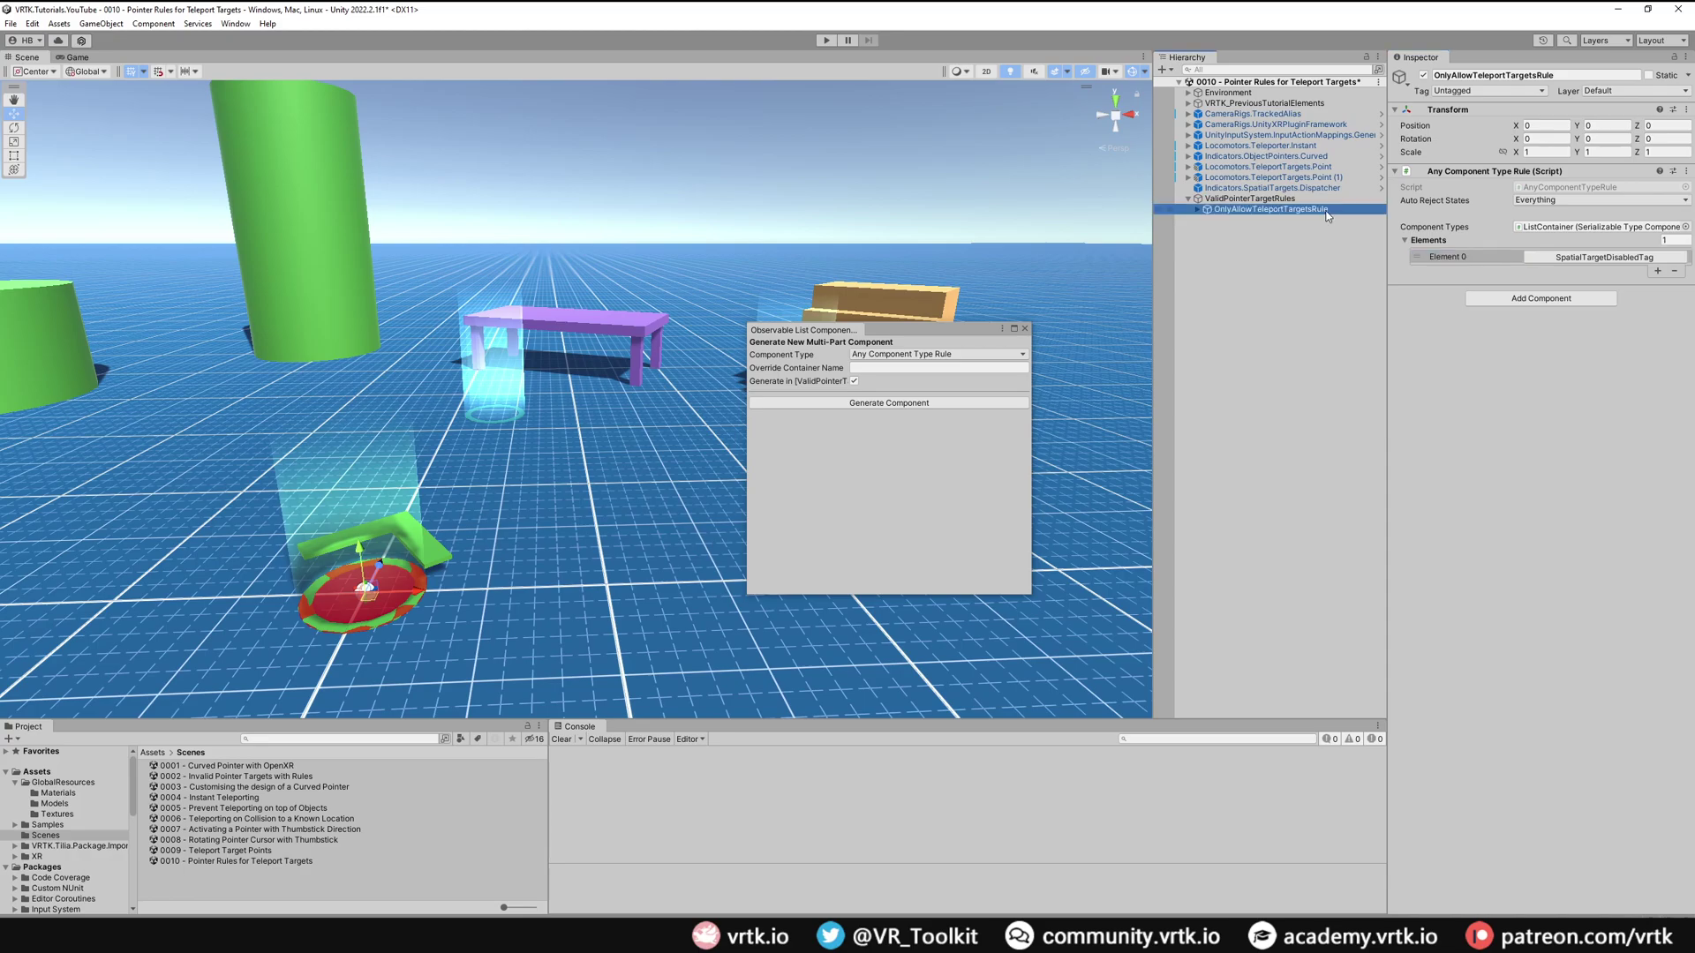
{"action": "left_click", "coordinate": [1315, 167]}
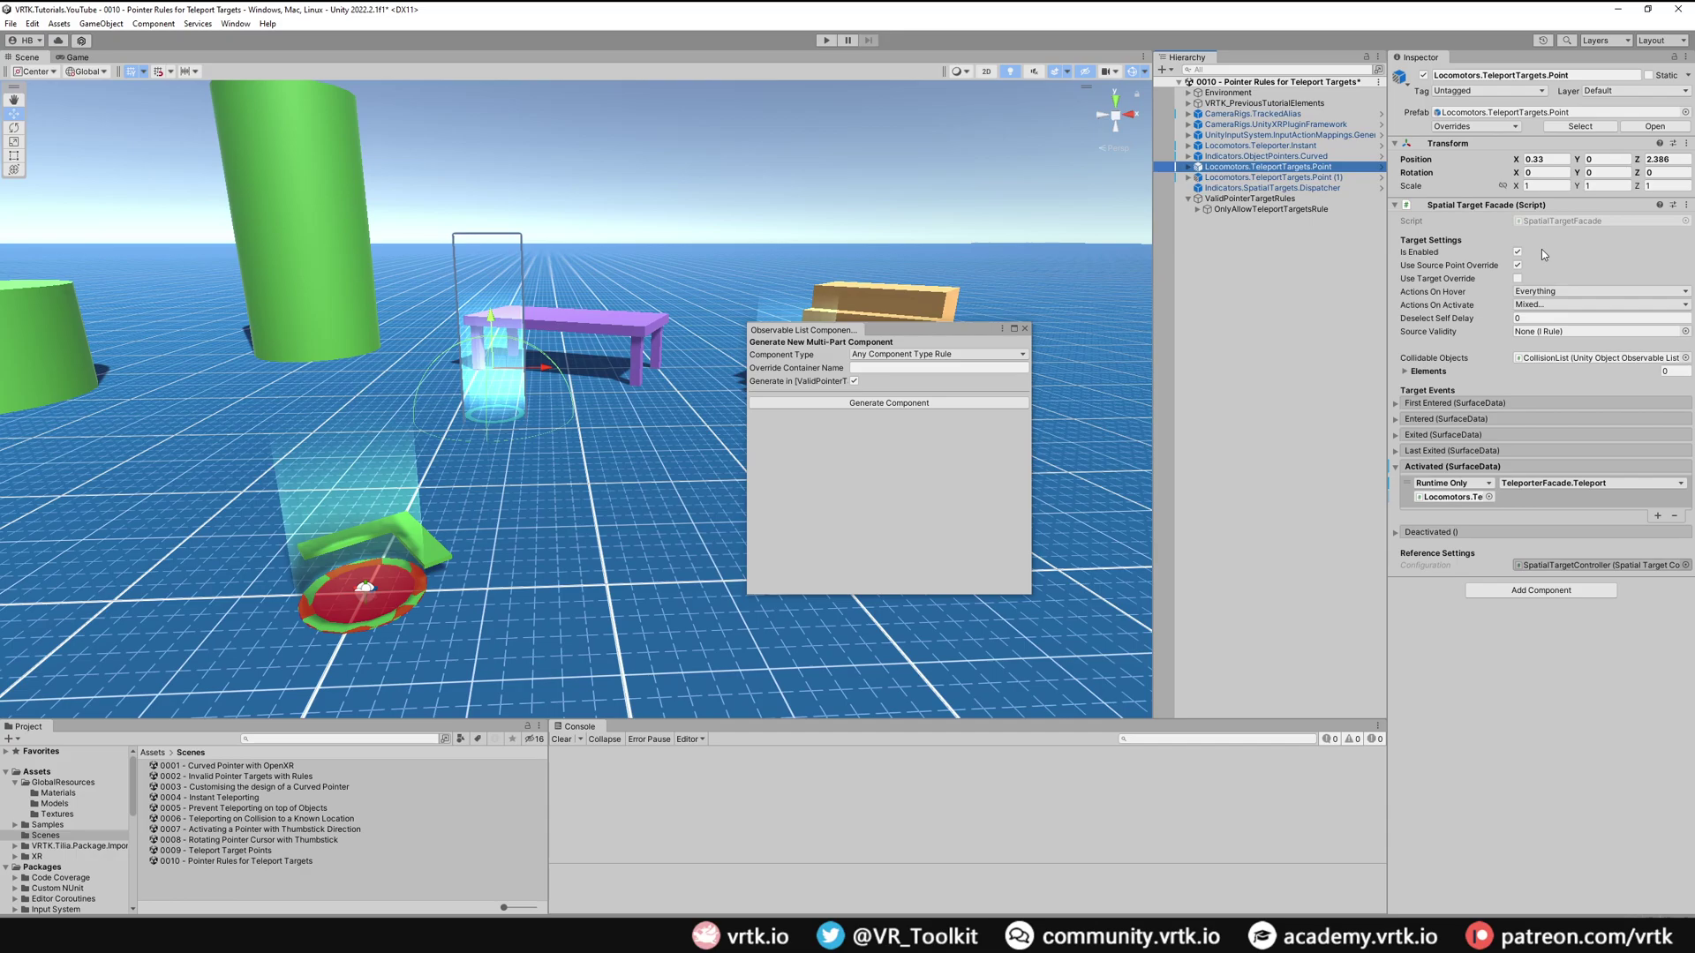
Generate an Any Behaviour Enabled Rule inside ValidPointerTargetRules and name it IgnoreDisabledTargetRule.
{"action": "left_click", "coordinate": [1287, 200]}
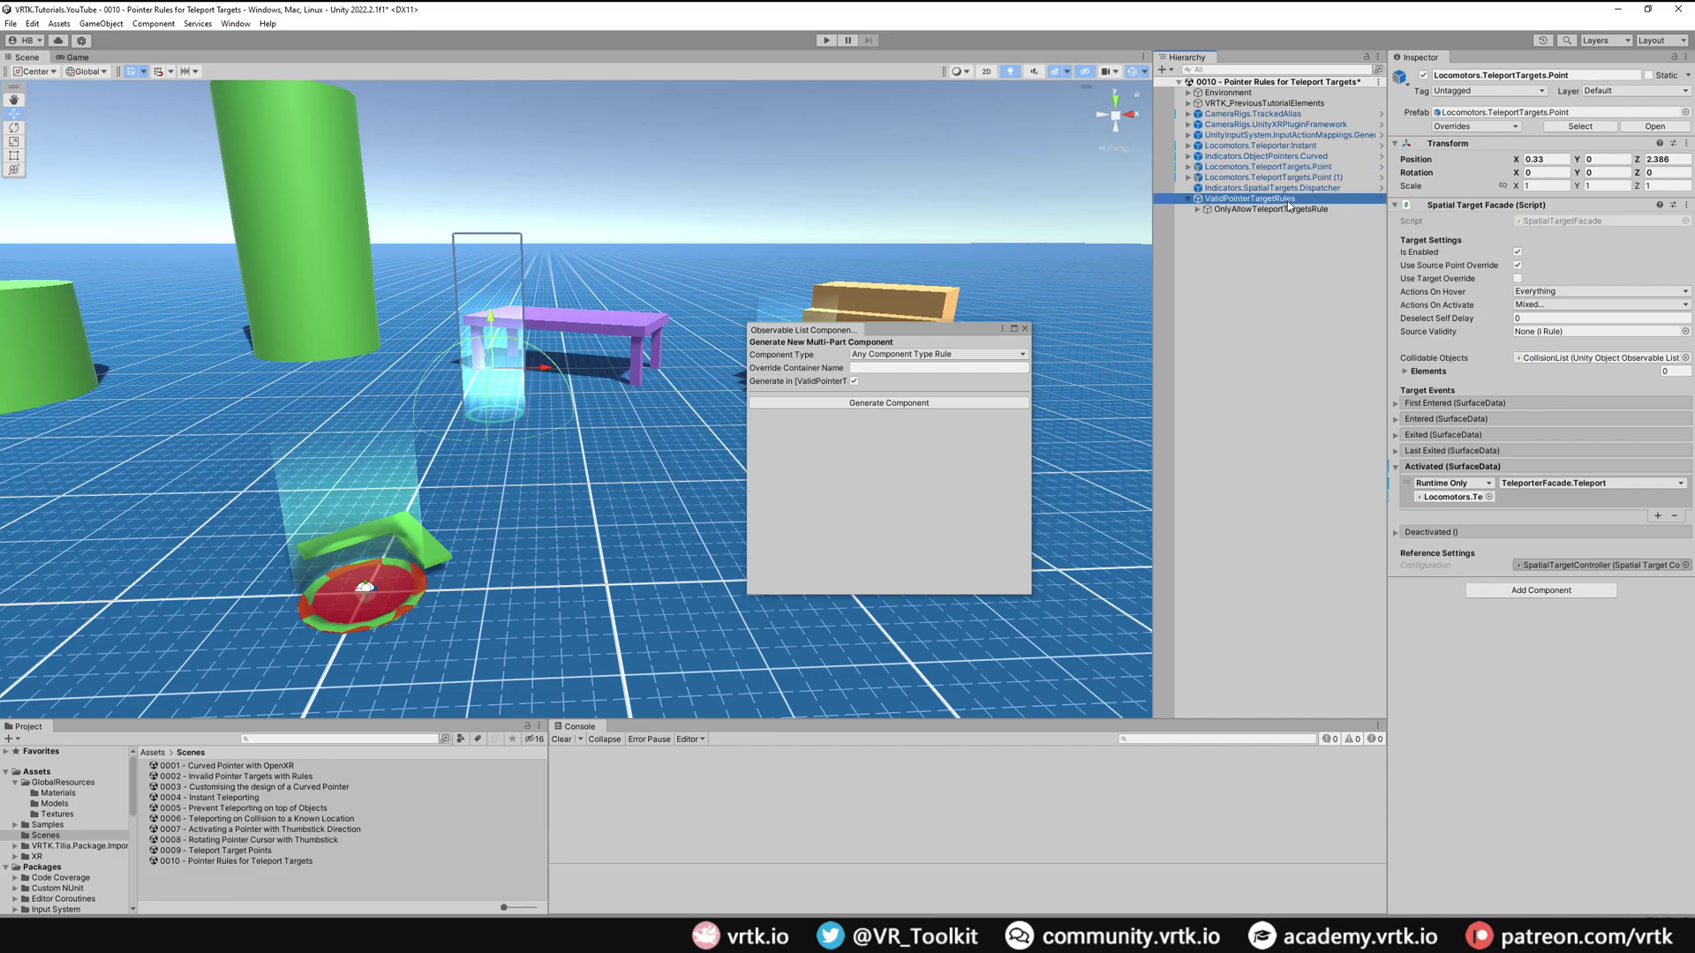
{"action": "left_click", "coordinate": [927, 354]}
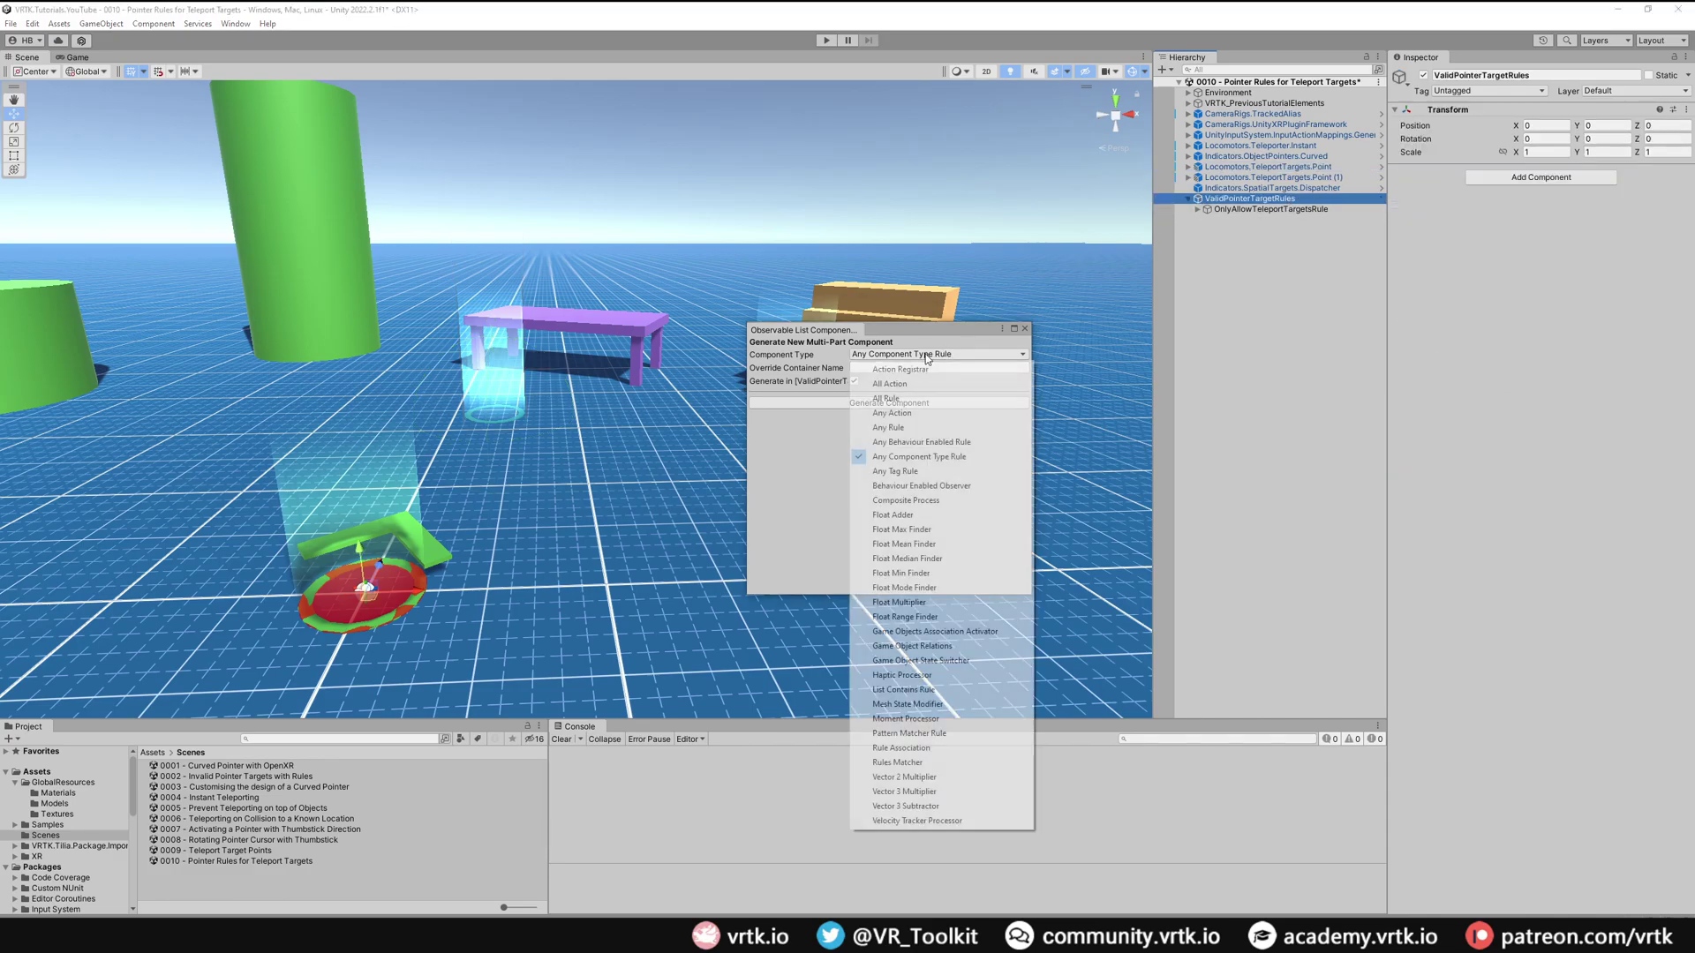
{"action": "left_click", "coordinate": [924, 442]}
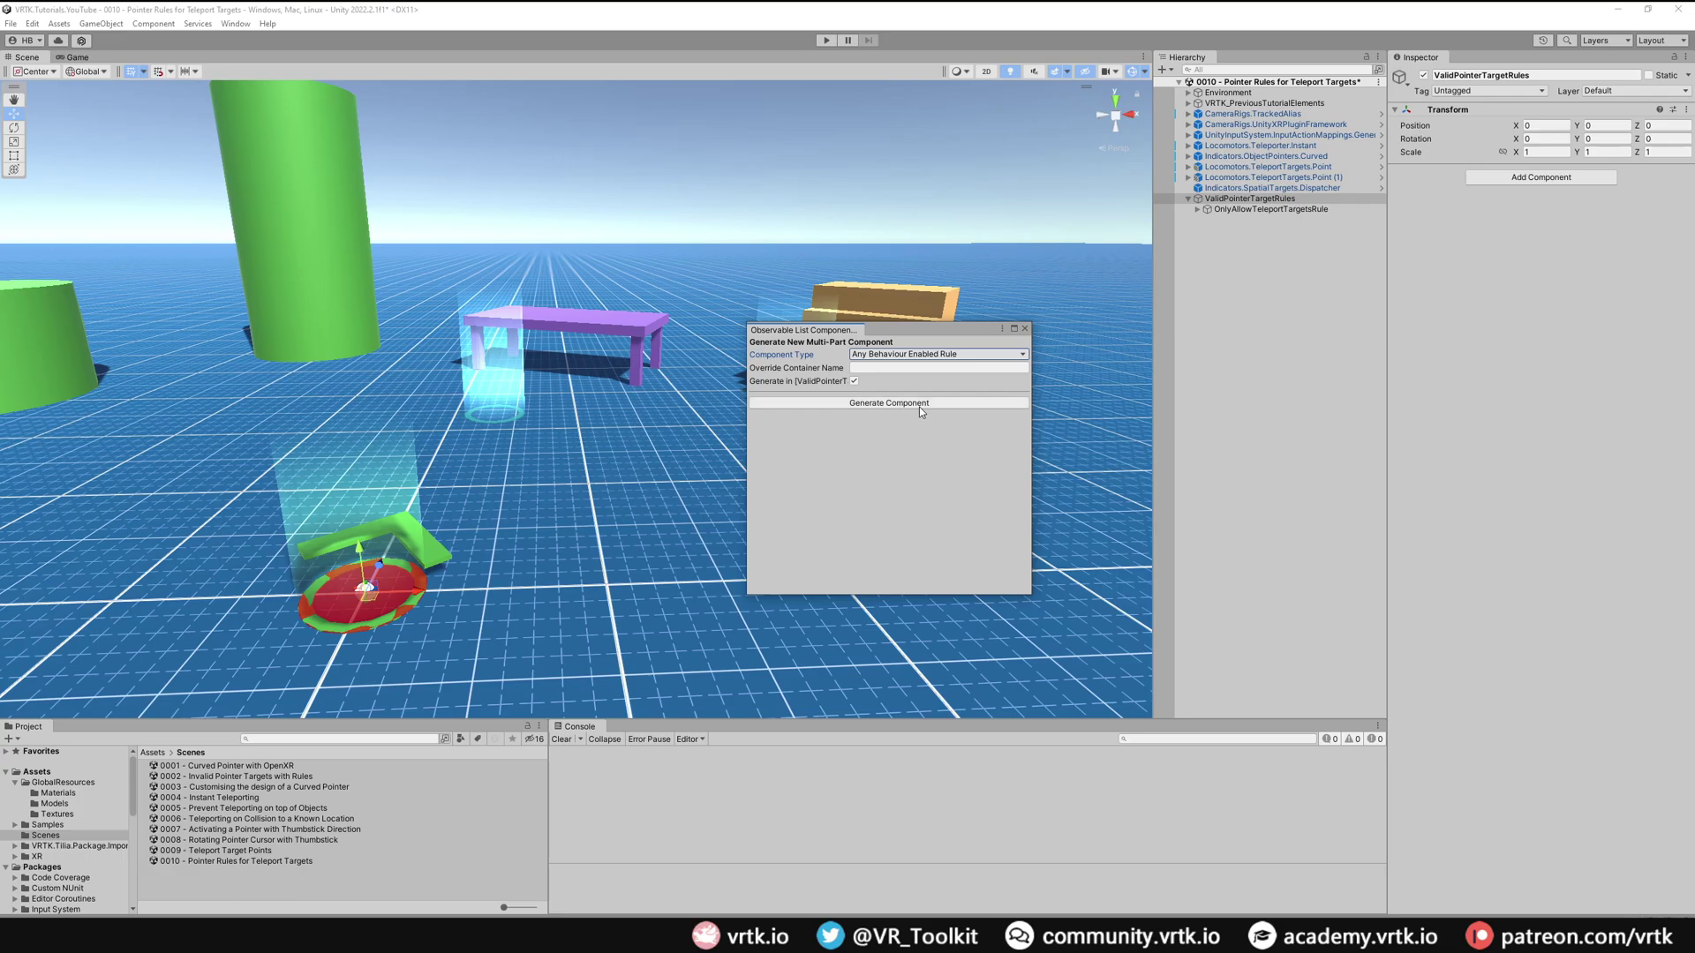
{"action": "left_click", "coordinate": [918, 406]}
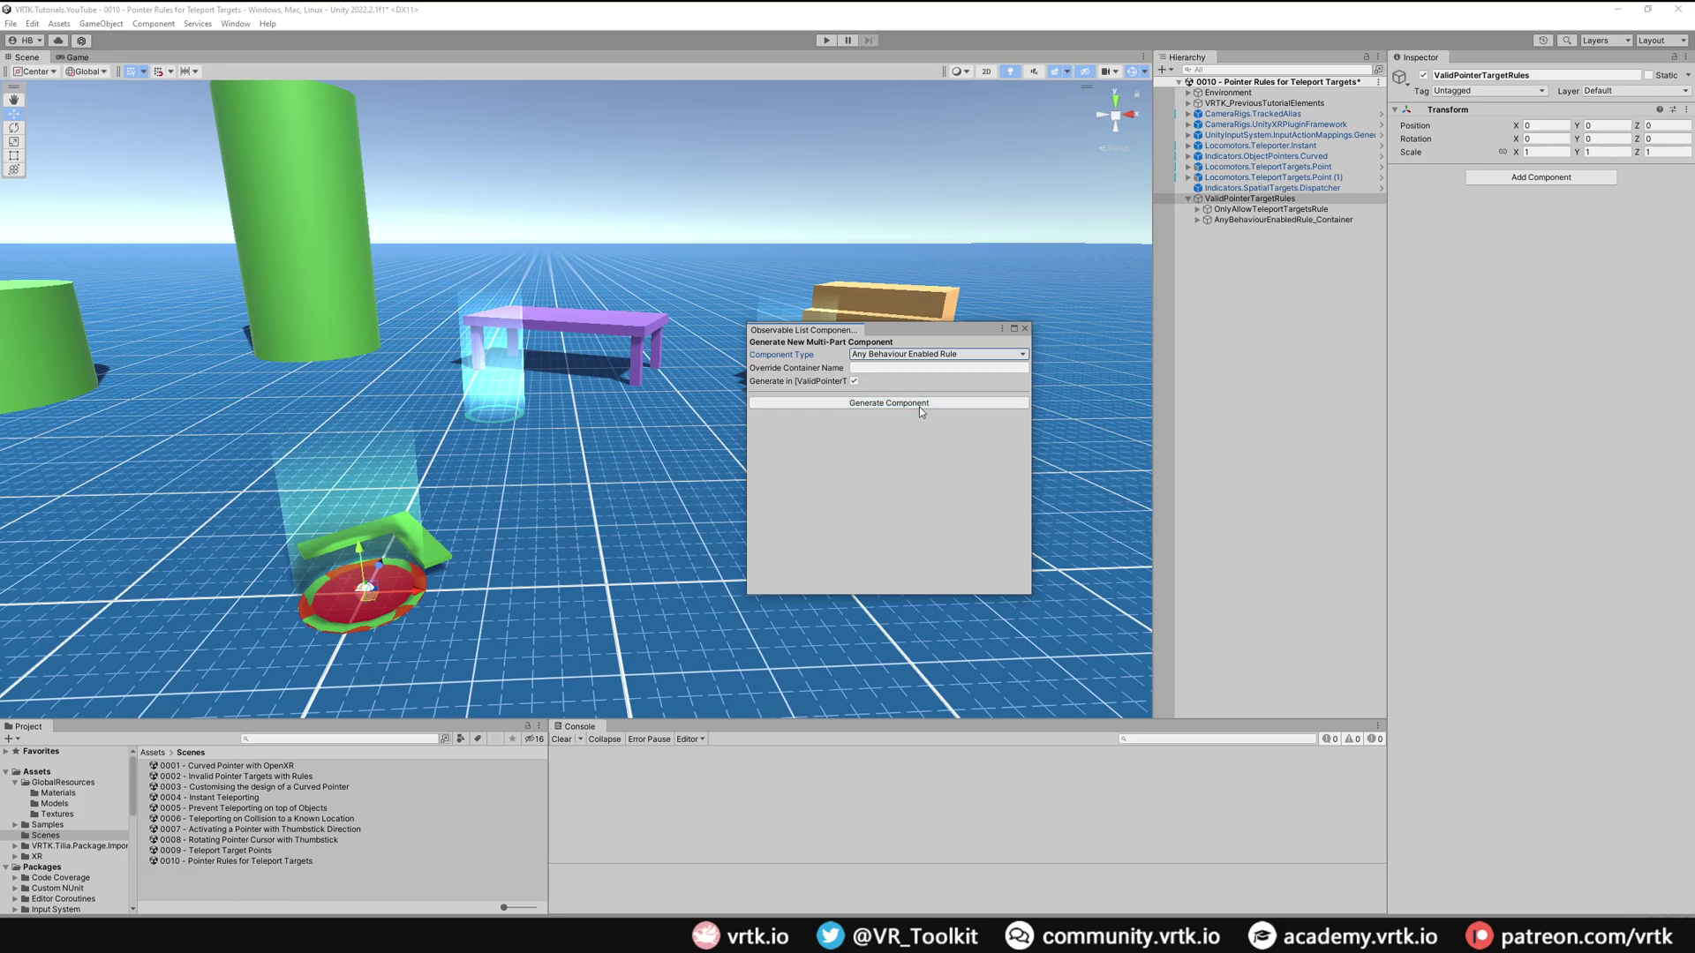
{"action": "left_click", "coordinate": [1287, 221]}
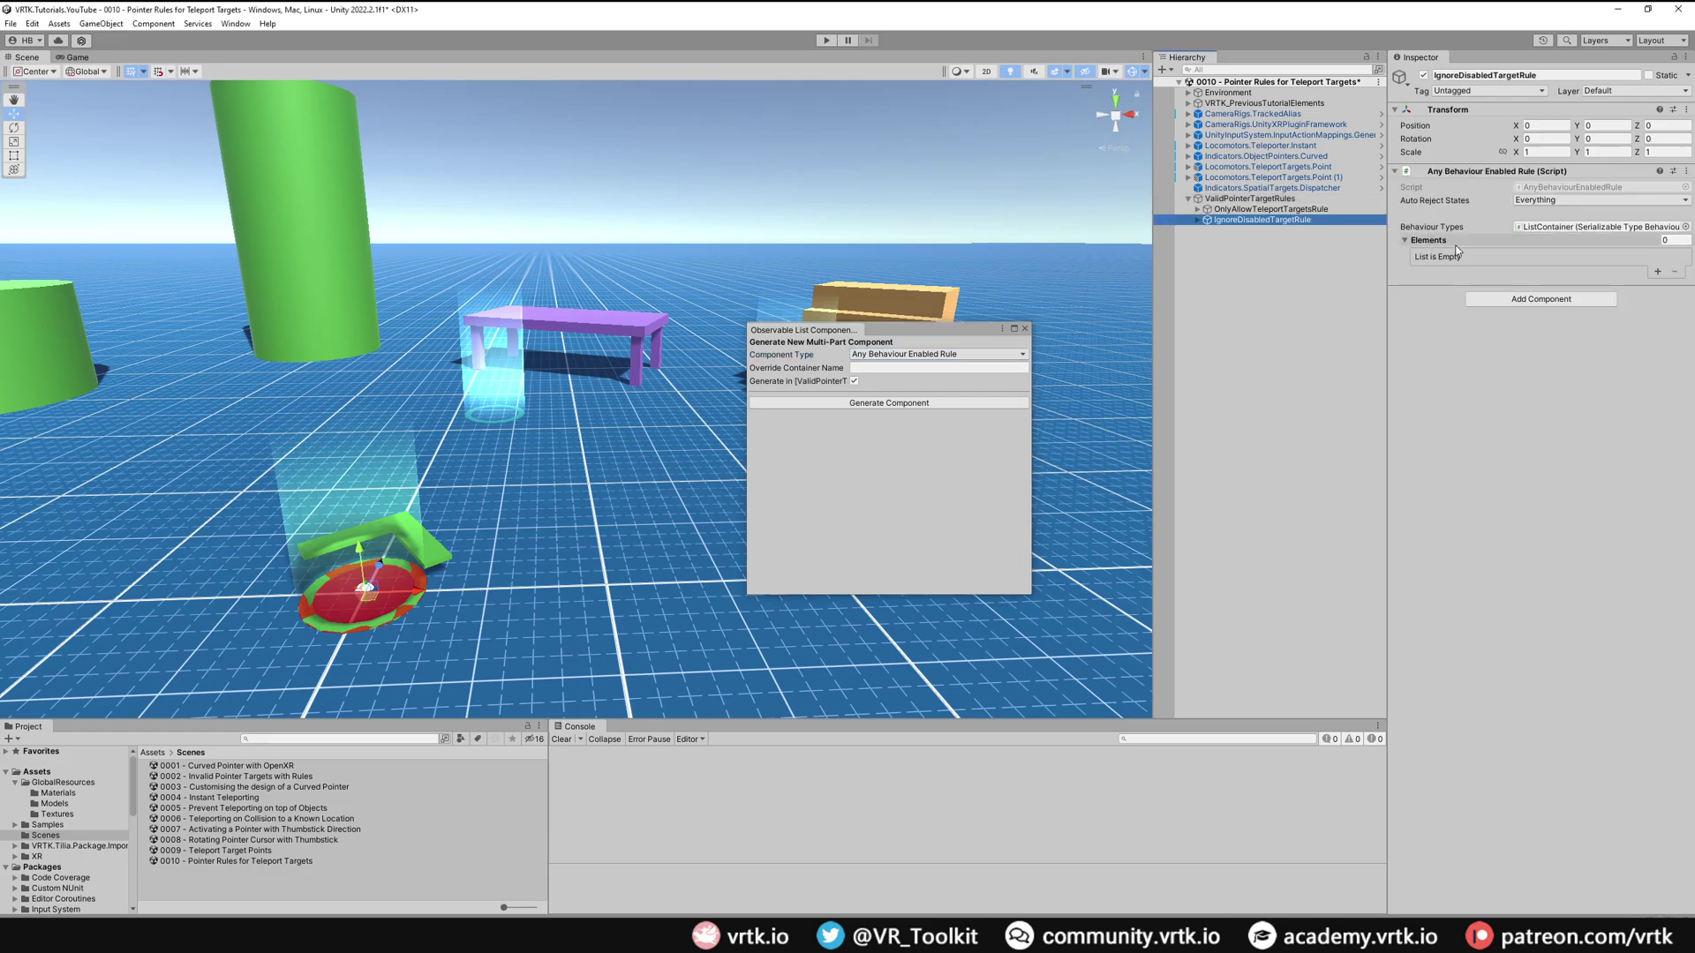
Add a behaviour type element to IgnoreDisabledTargetRule and set it to Spatial Target Disabled Tag.
{"action": "left_click", "coordinate": [1656, 272]}
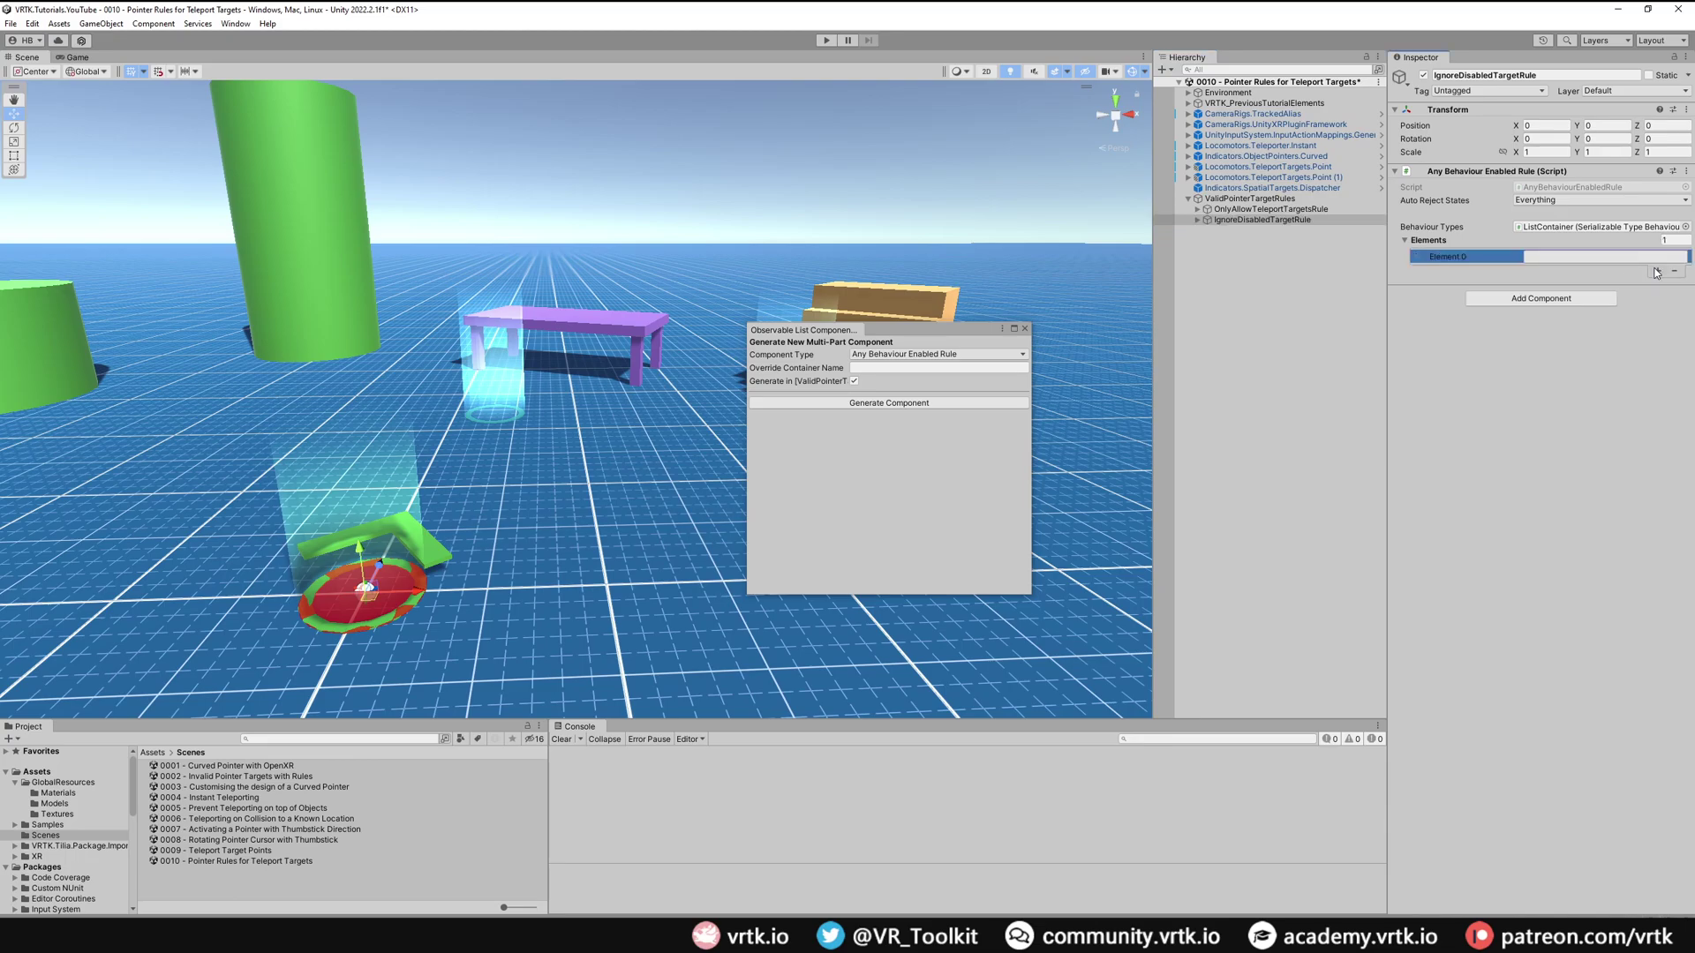
{"action": "left_click", "coordinate": [1553, 258]}
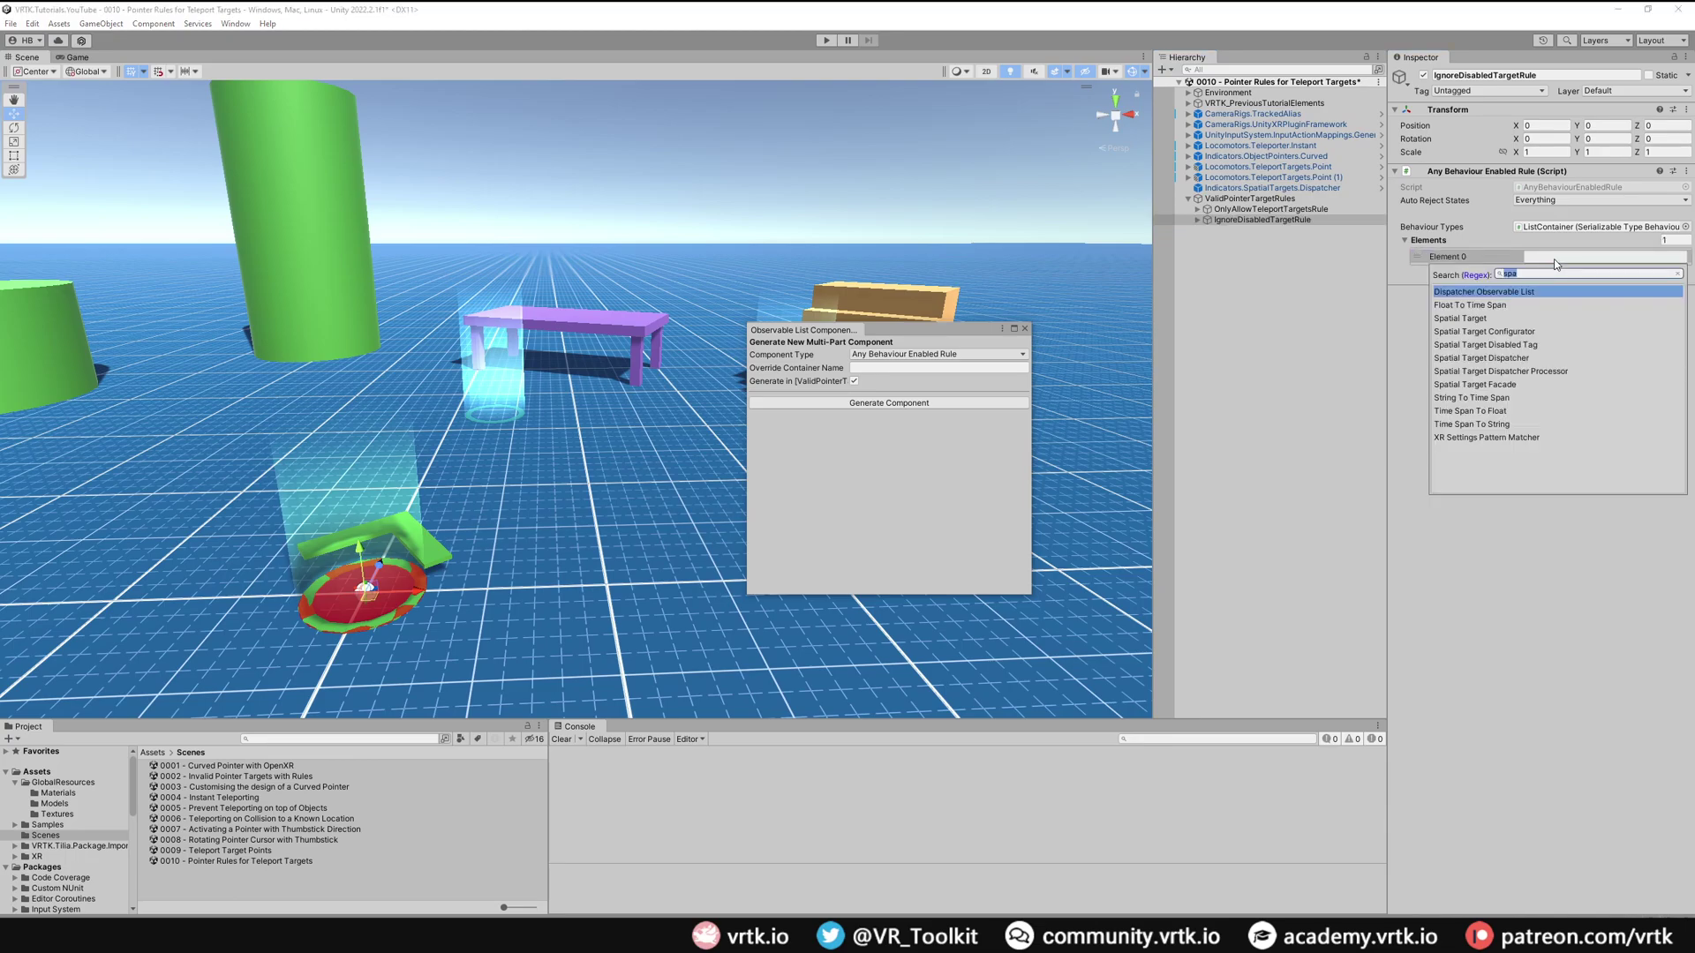
{"action": "left_click", "coordinate": [1496, 346]}
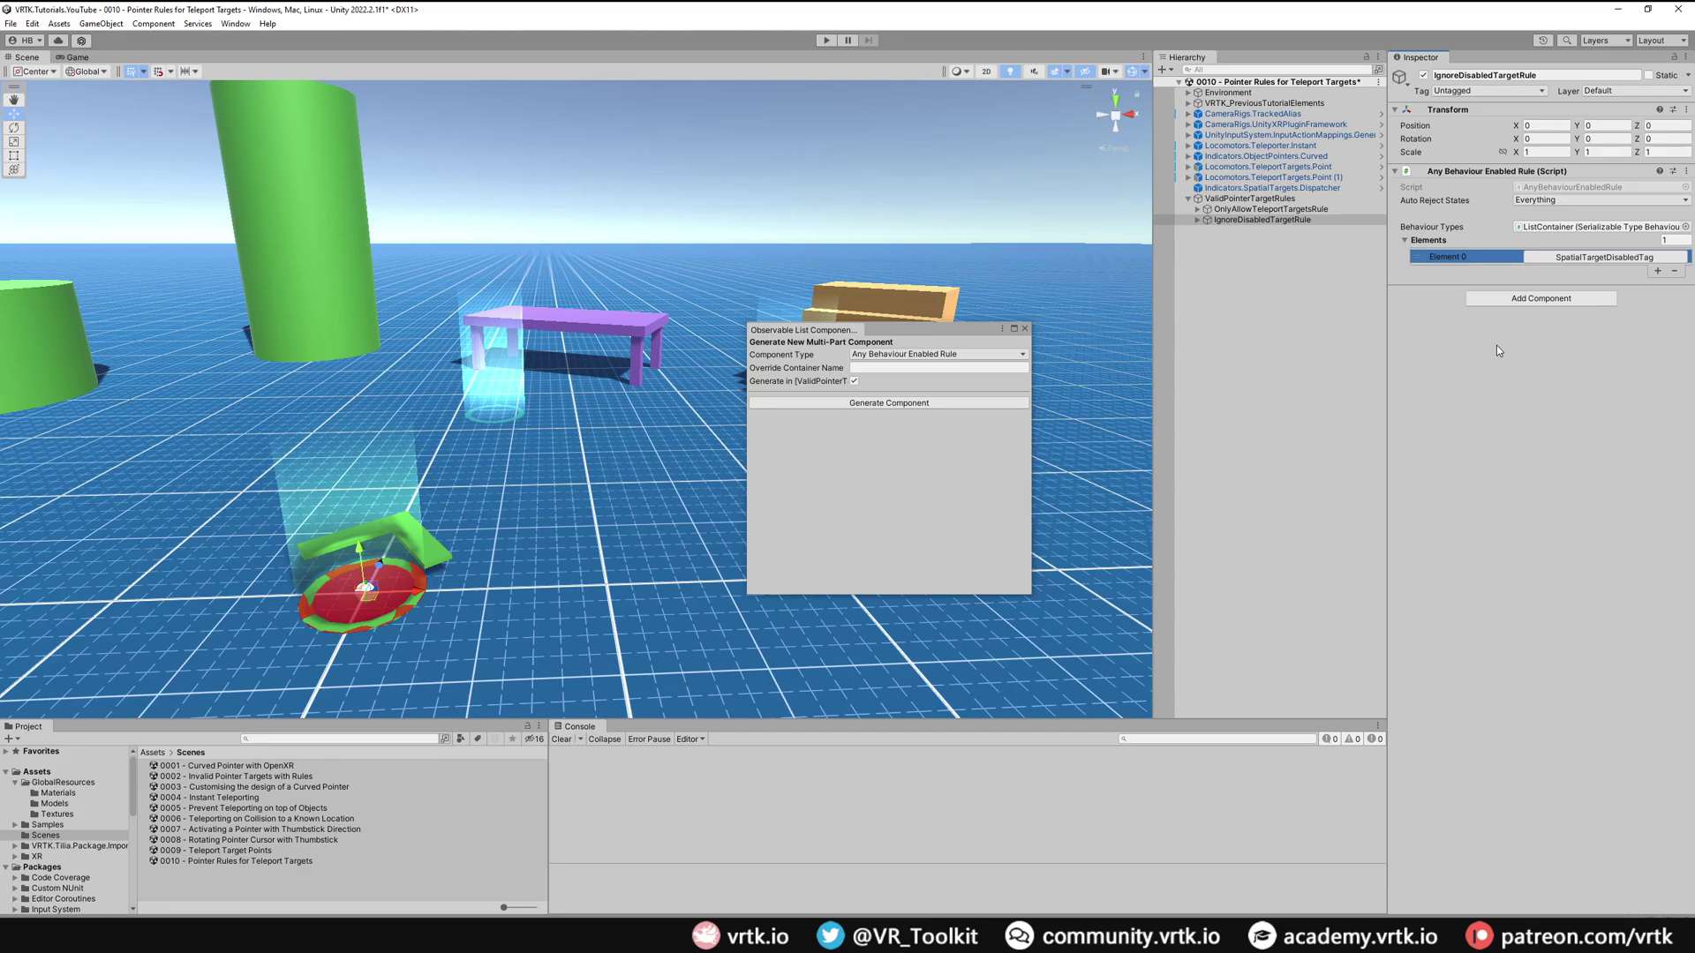
Add a Negation Rule component to IgnoreDisabledTargetRule and assign its own Any Behaviour Enabled Rule as the rule to negate.
{"action": "left_click", "coordinate": [1534, 300]}
{"action": "type", "text": "negation"}
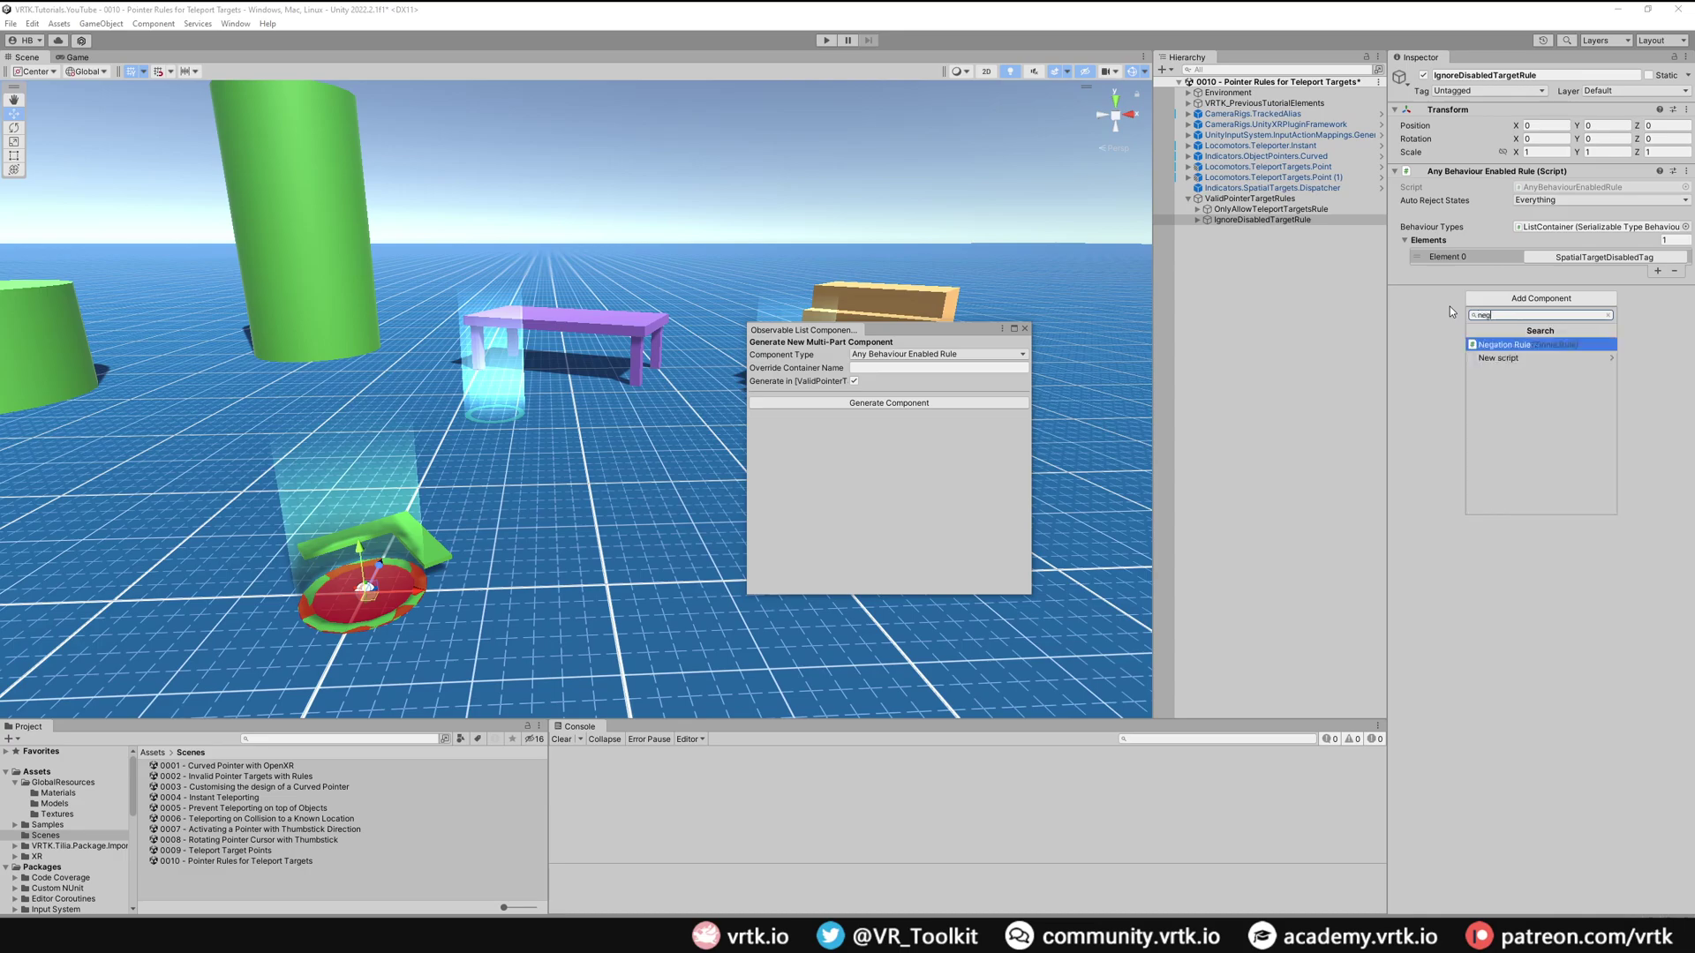
{"action": "left_click", "coordinate": [1535, 346]}
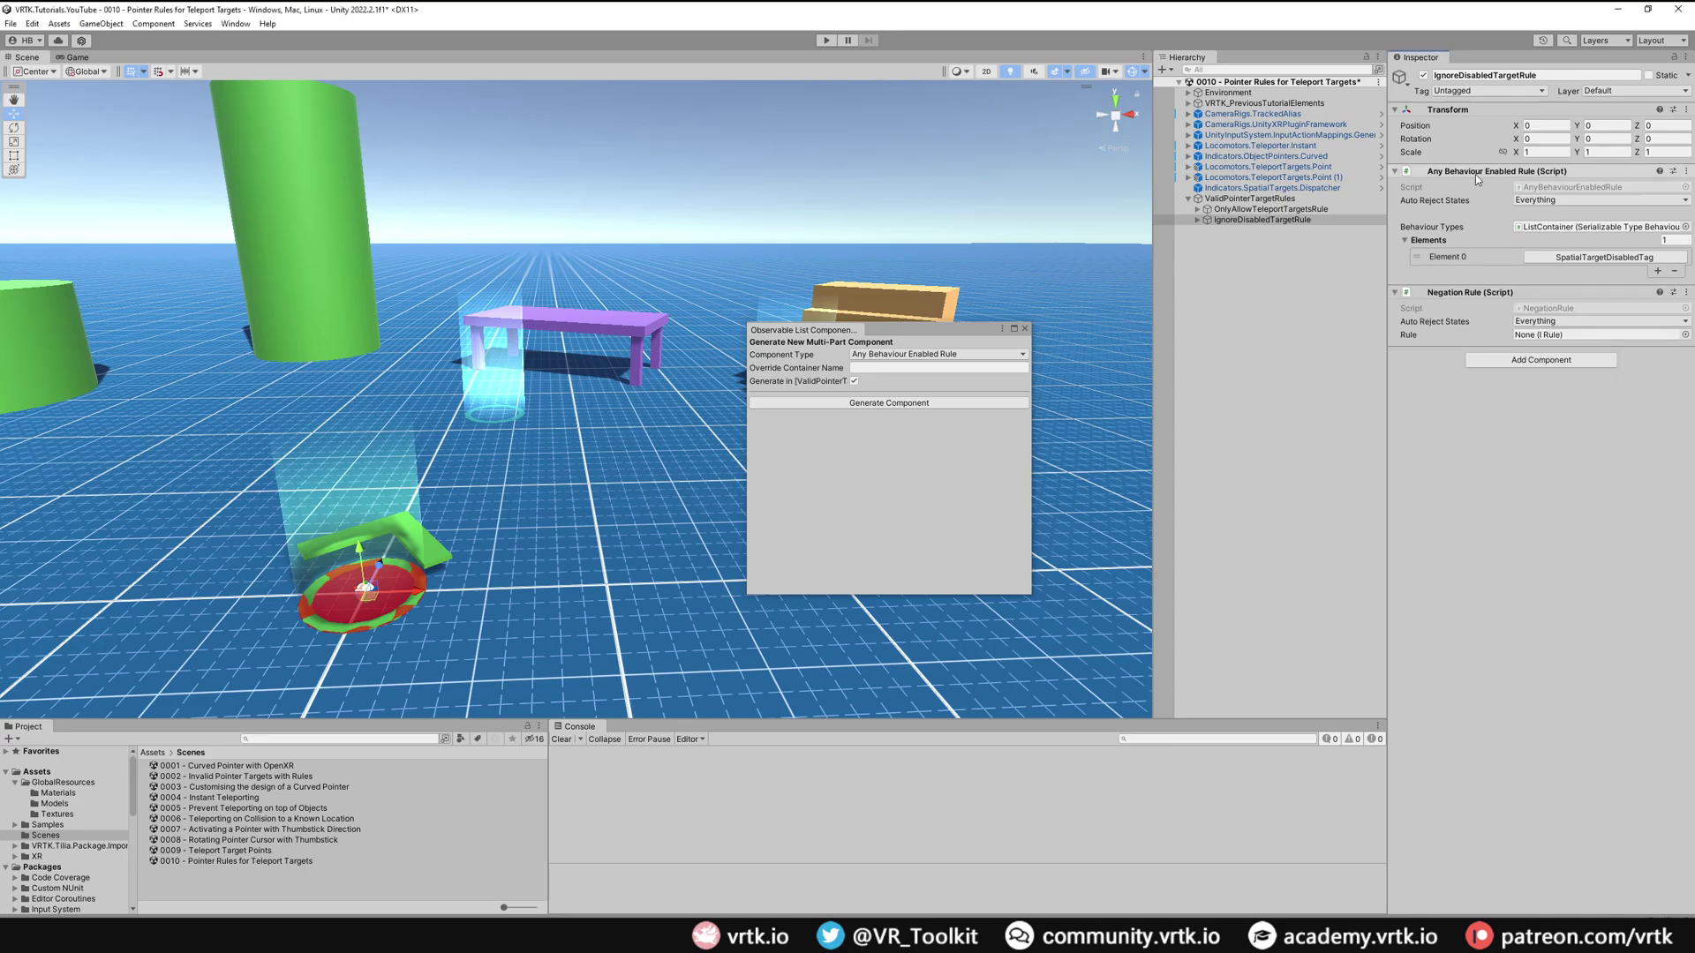
{"action": "left_click_drag", "start_coordinate": [1471, 171], "coordinate": [1532, 337]}
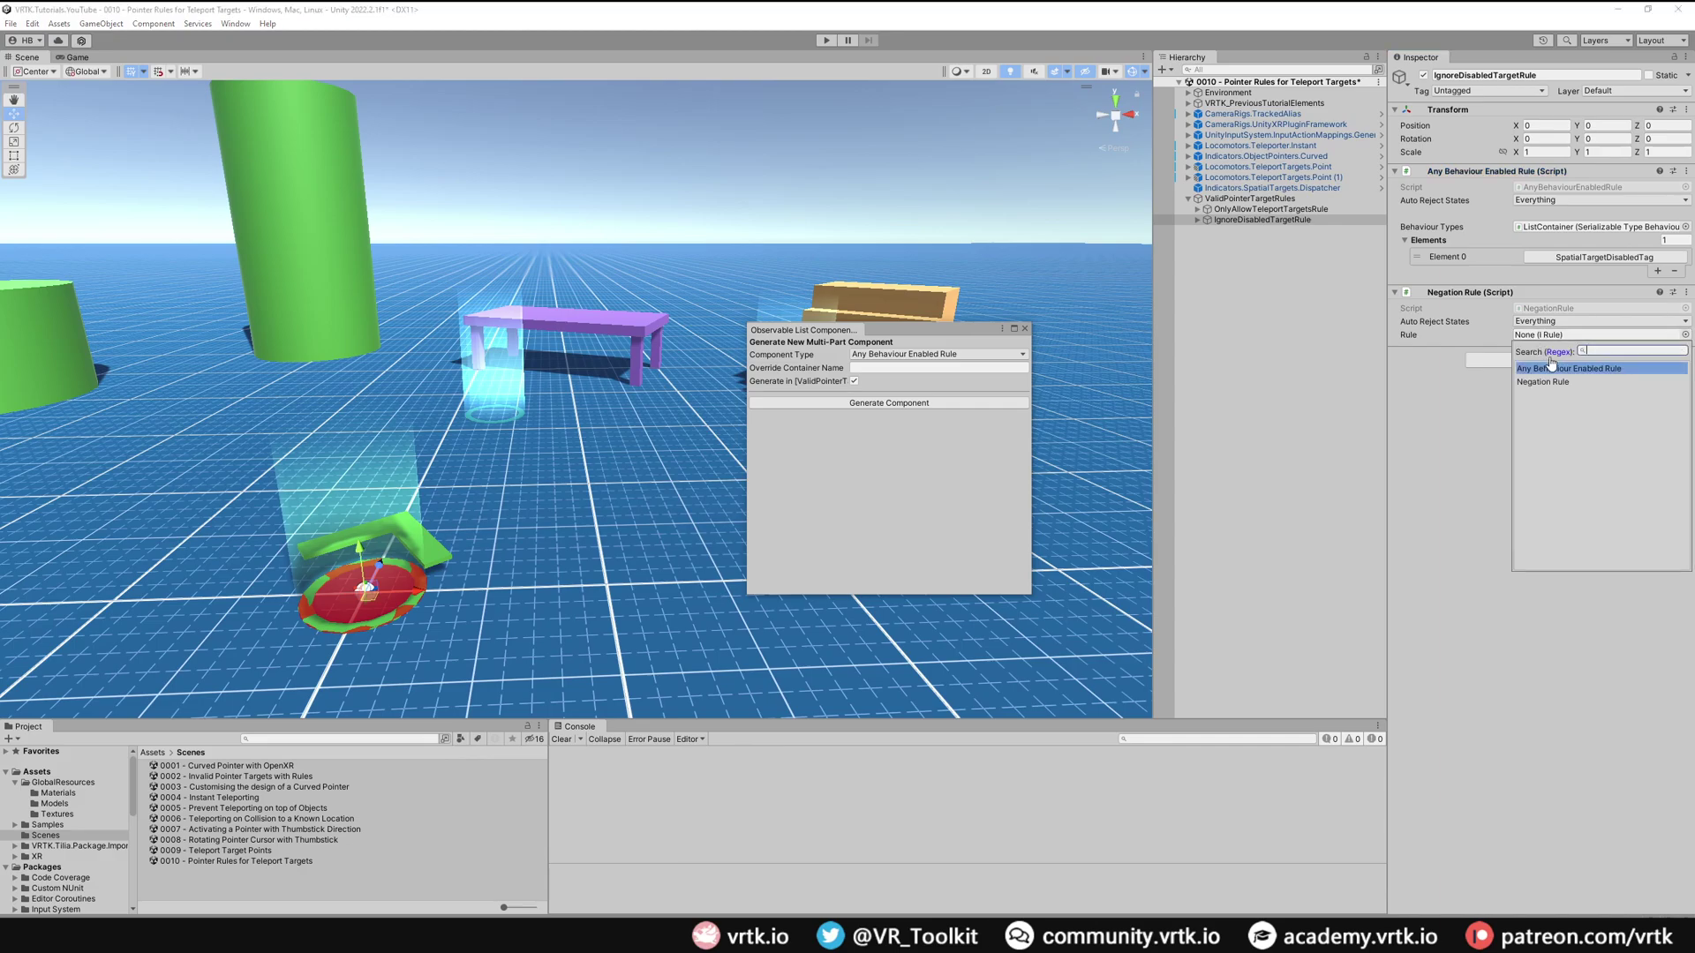
{"action": "left_click", "coordinate": [1569, 368]}
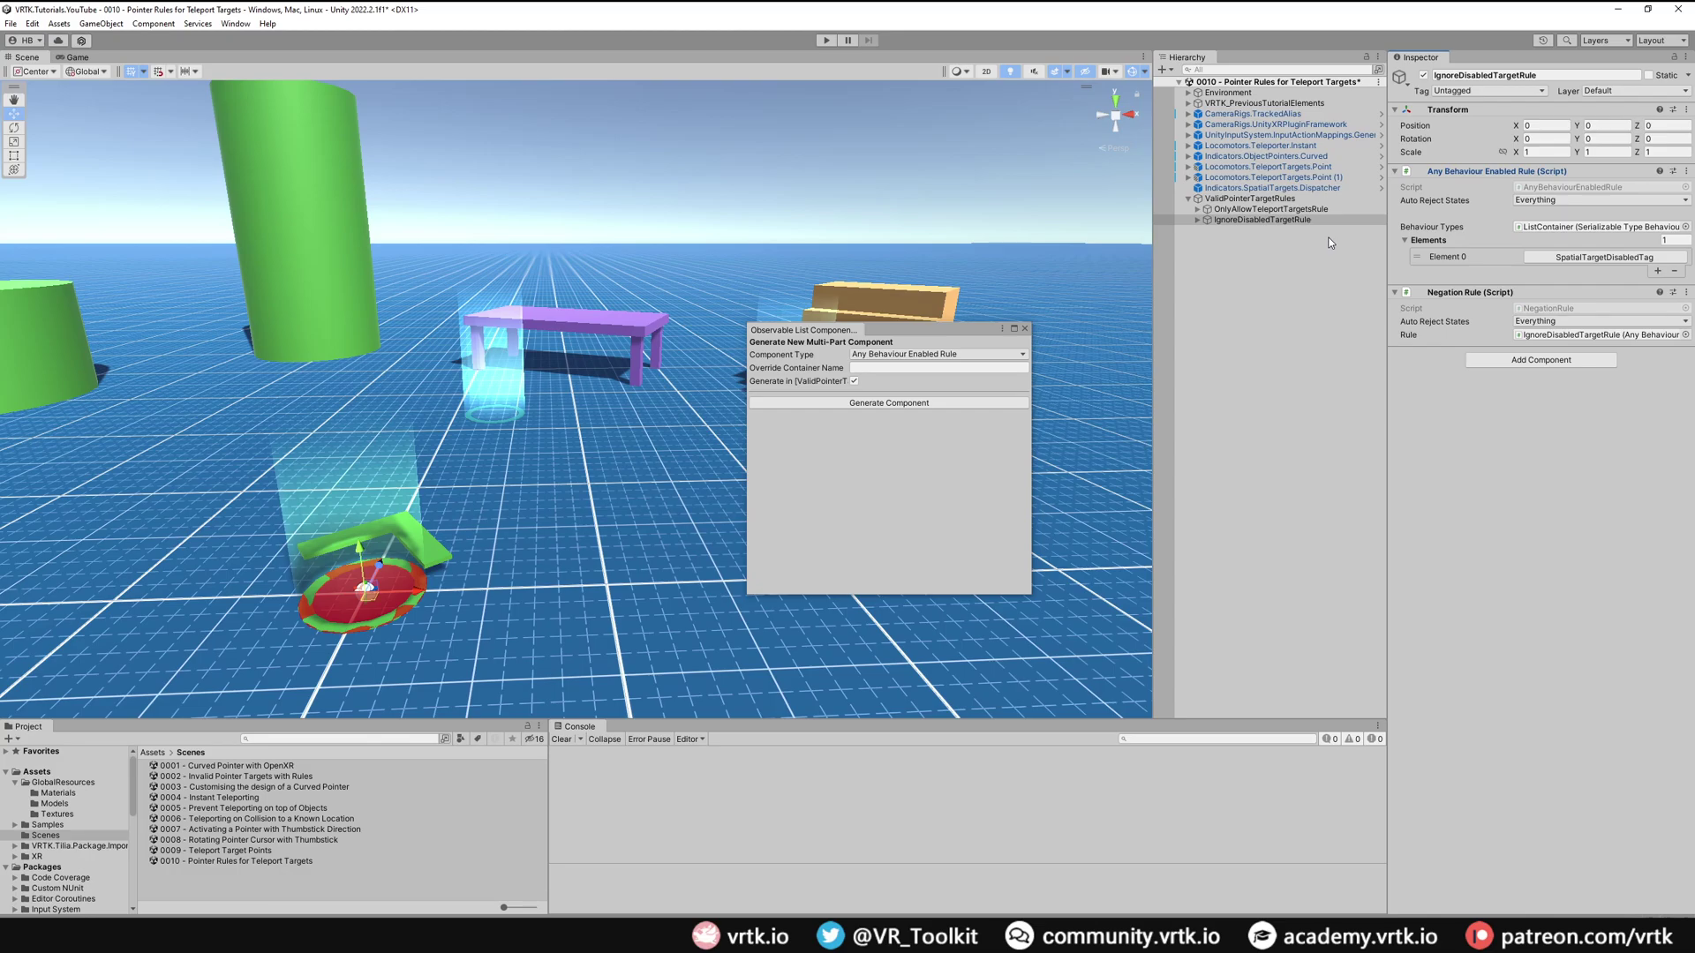
Generate an All Rule inside ValidPointerTargetRules and name it AllPointerRules.
{"action": "left_click", "coordinate": [1188, 103]}
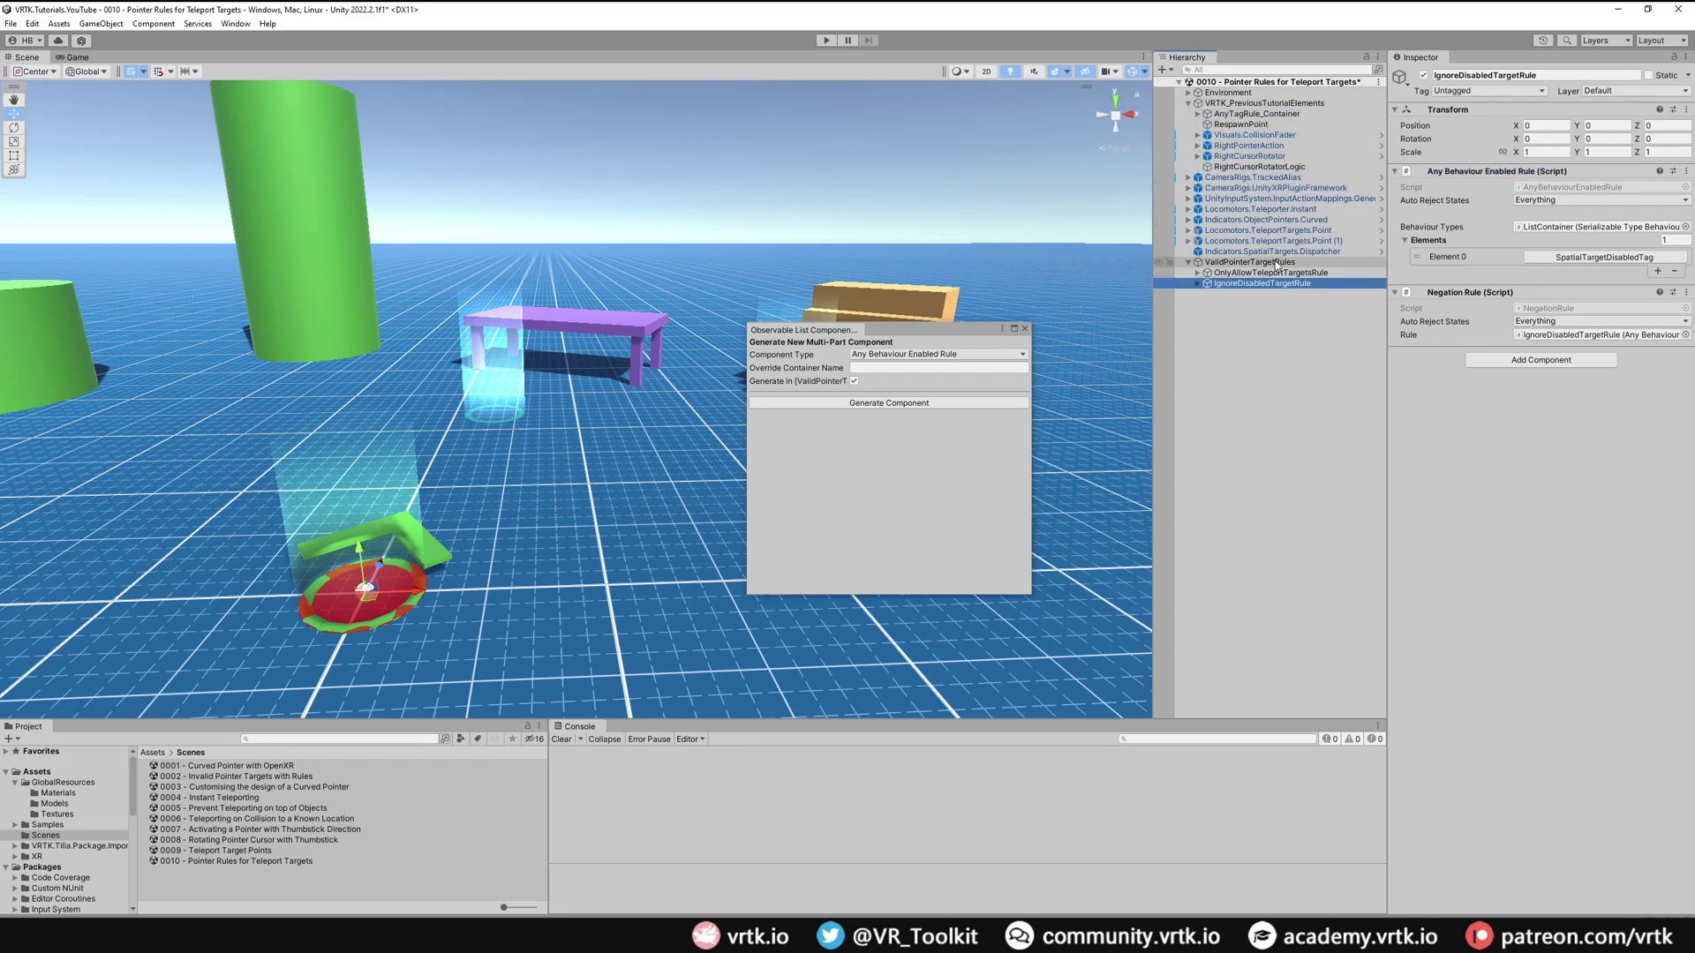
{"action": "left_click", "coordinate": [1315, 221]}
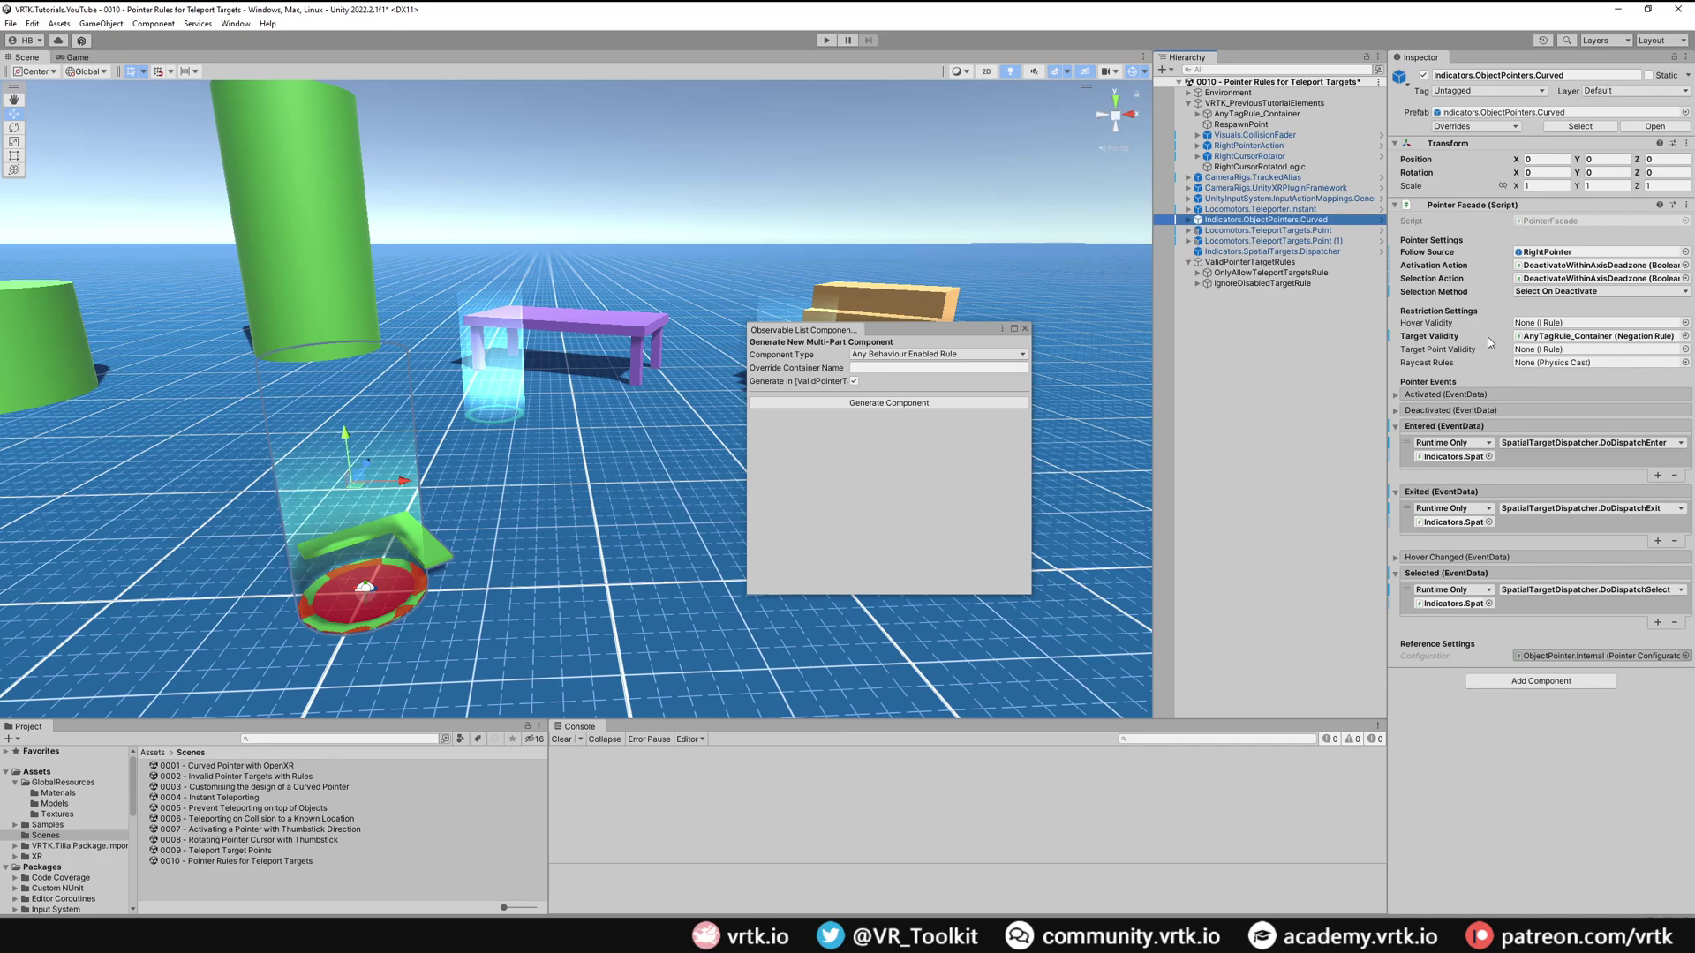
{"action": "left_click", "coordinate": [1280, 263]}
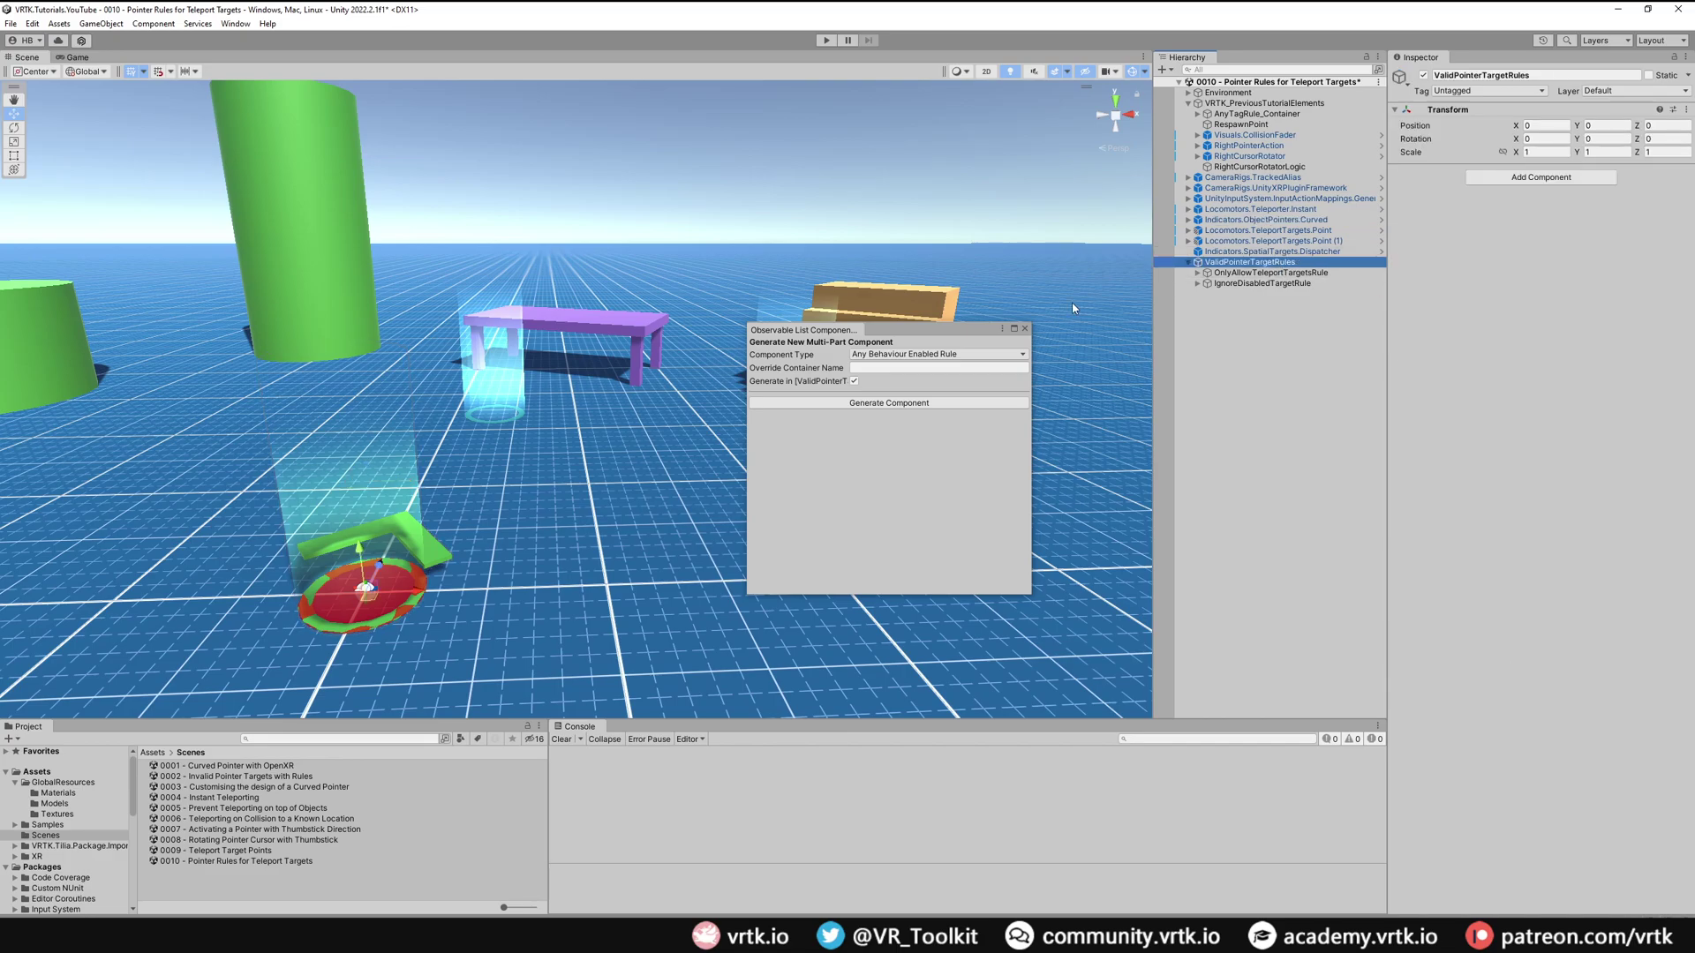
{"action": "left_click", "coordinate": [926, 355]}
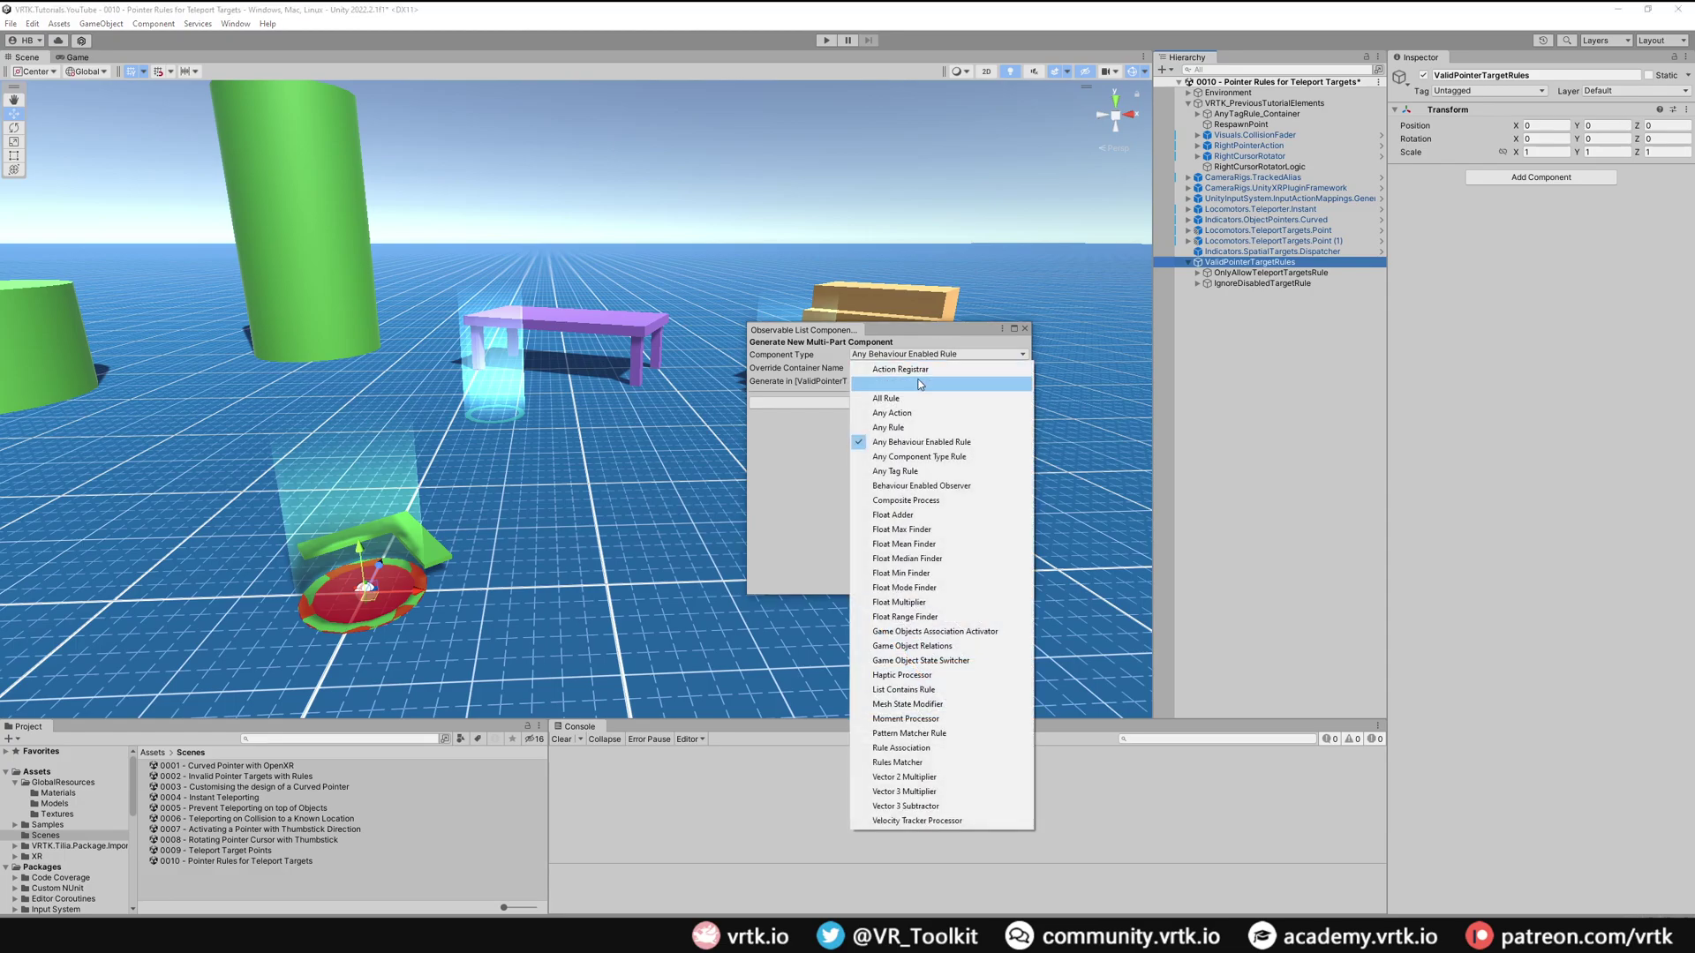
{"action": "left_click", "coordinate": [921, 398]}
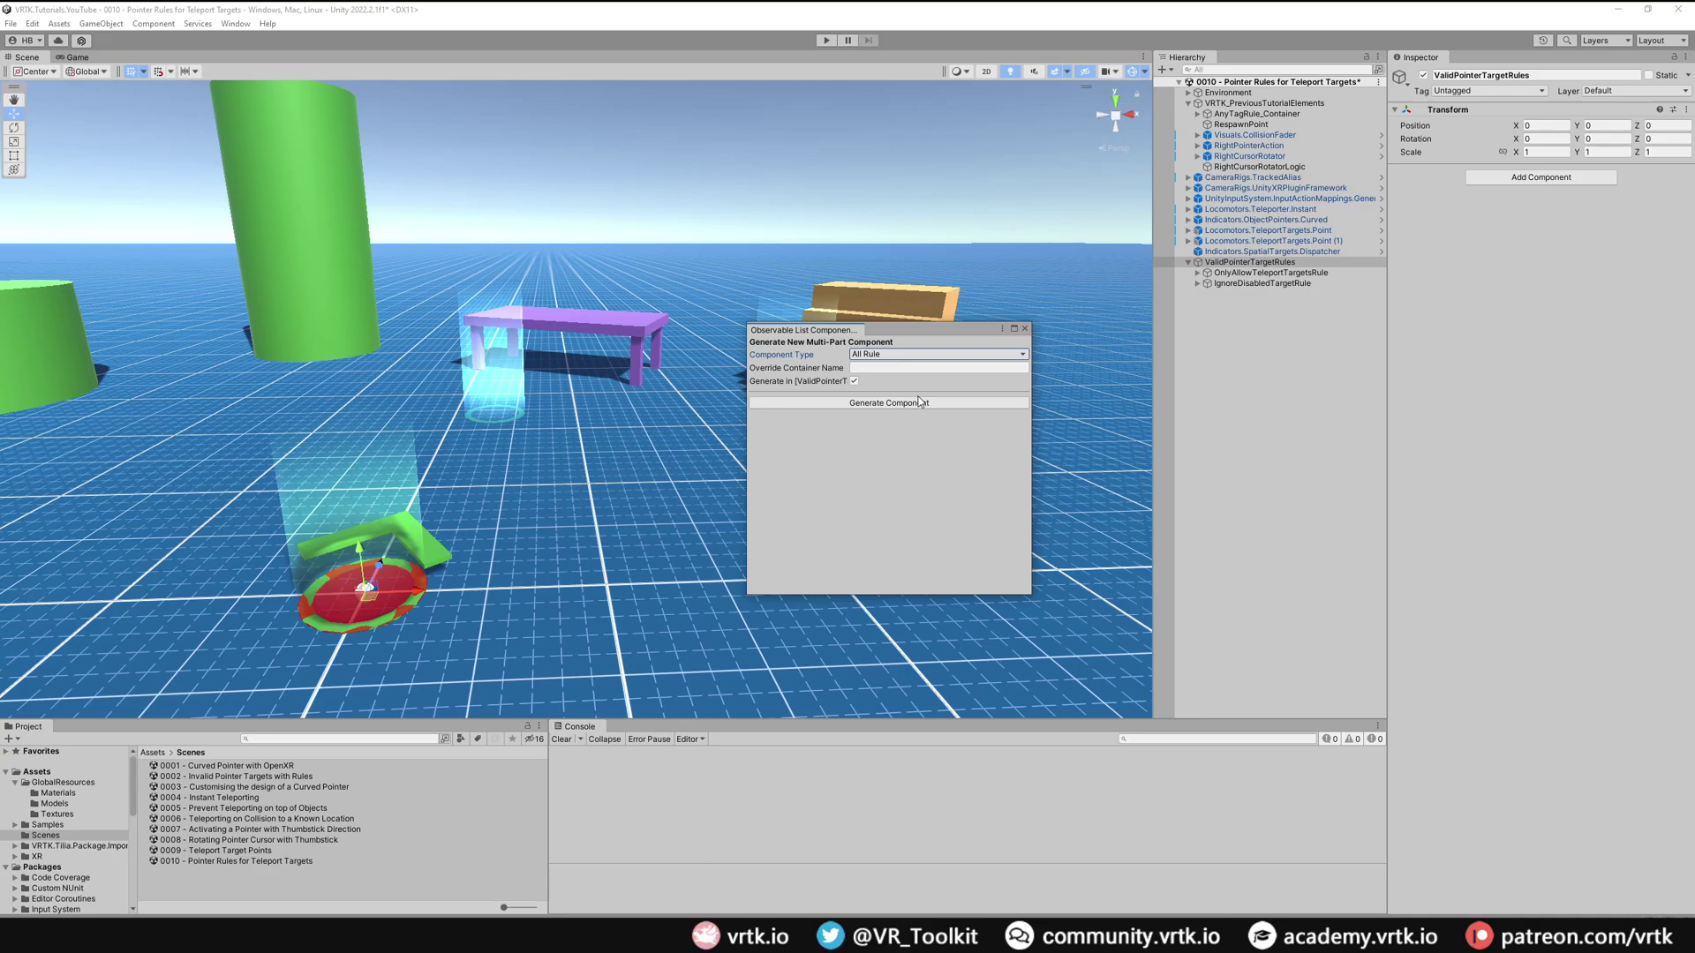
{"action": "left_click", "coordinate": [918, 401]}
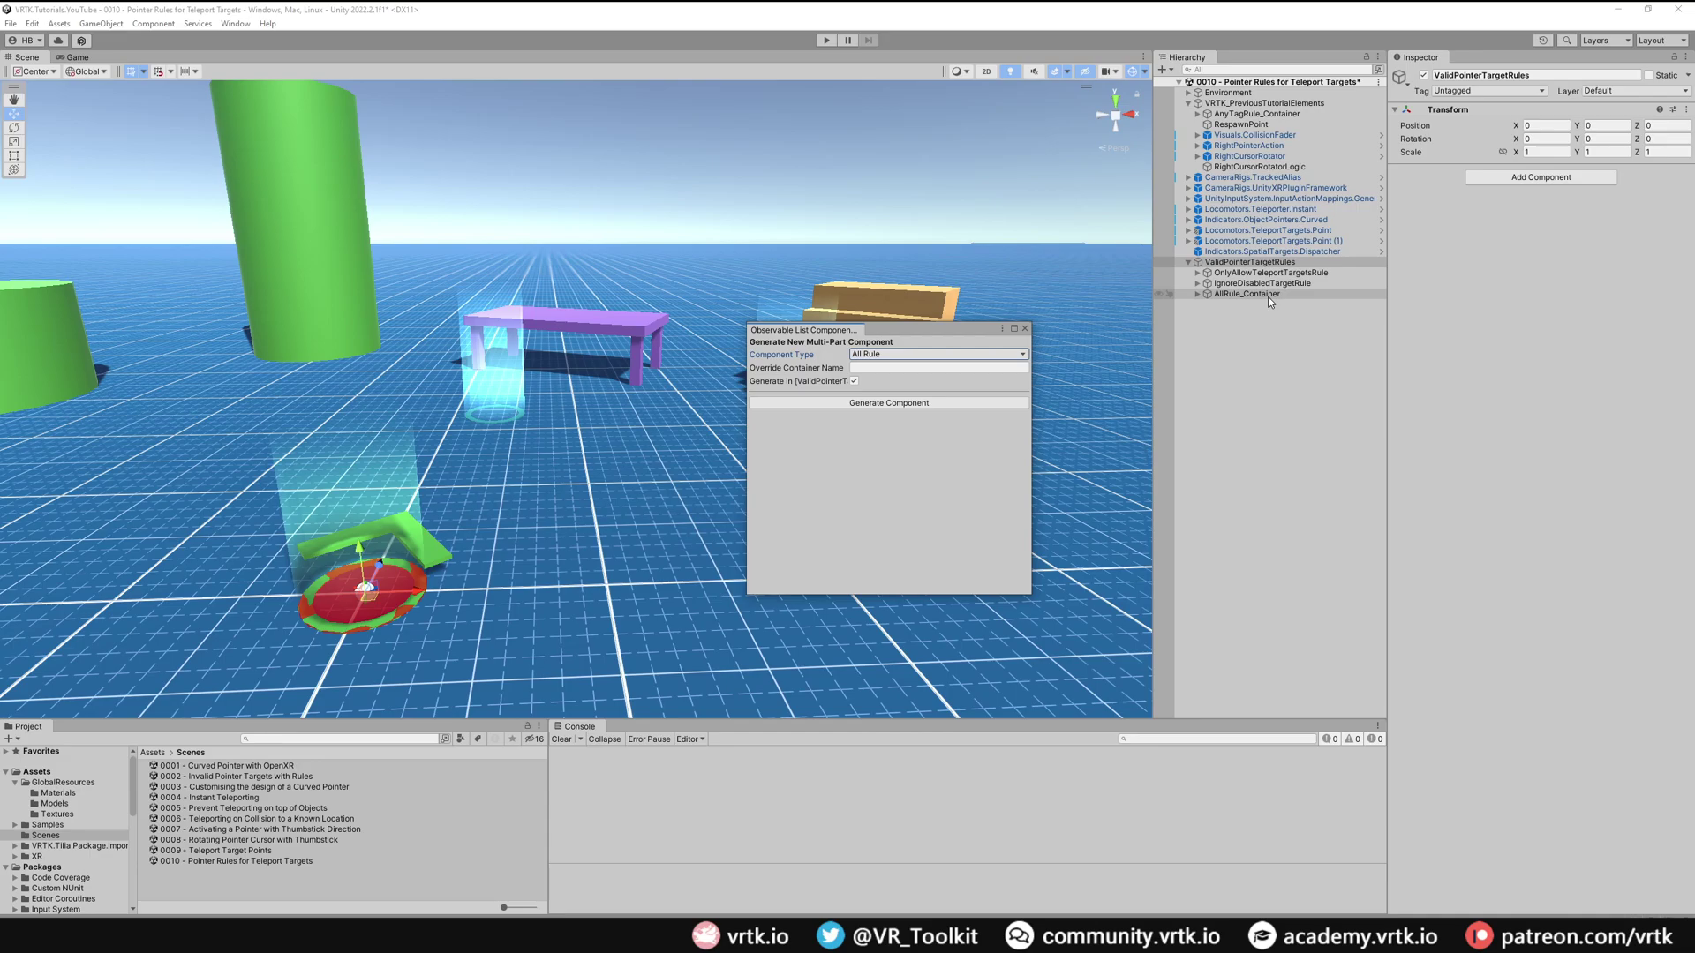
{"action": "left_click", "coordinate": [1269, 296]}
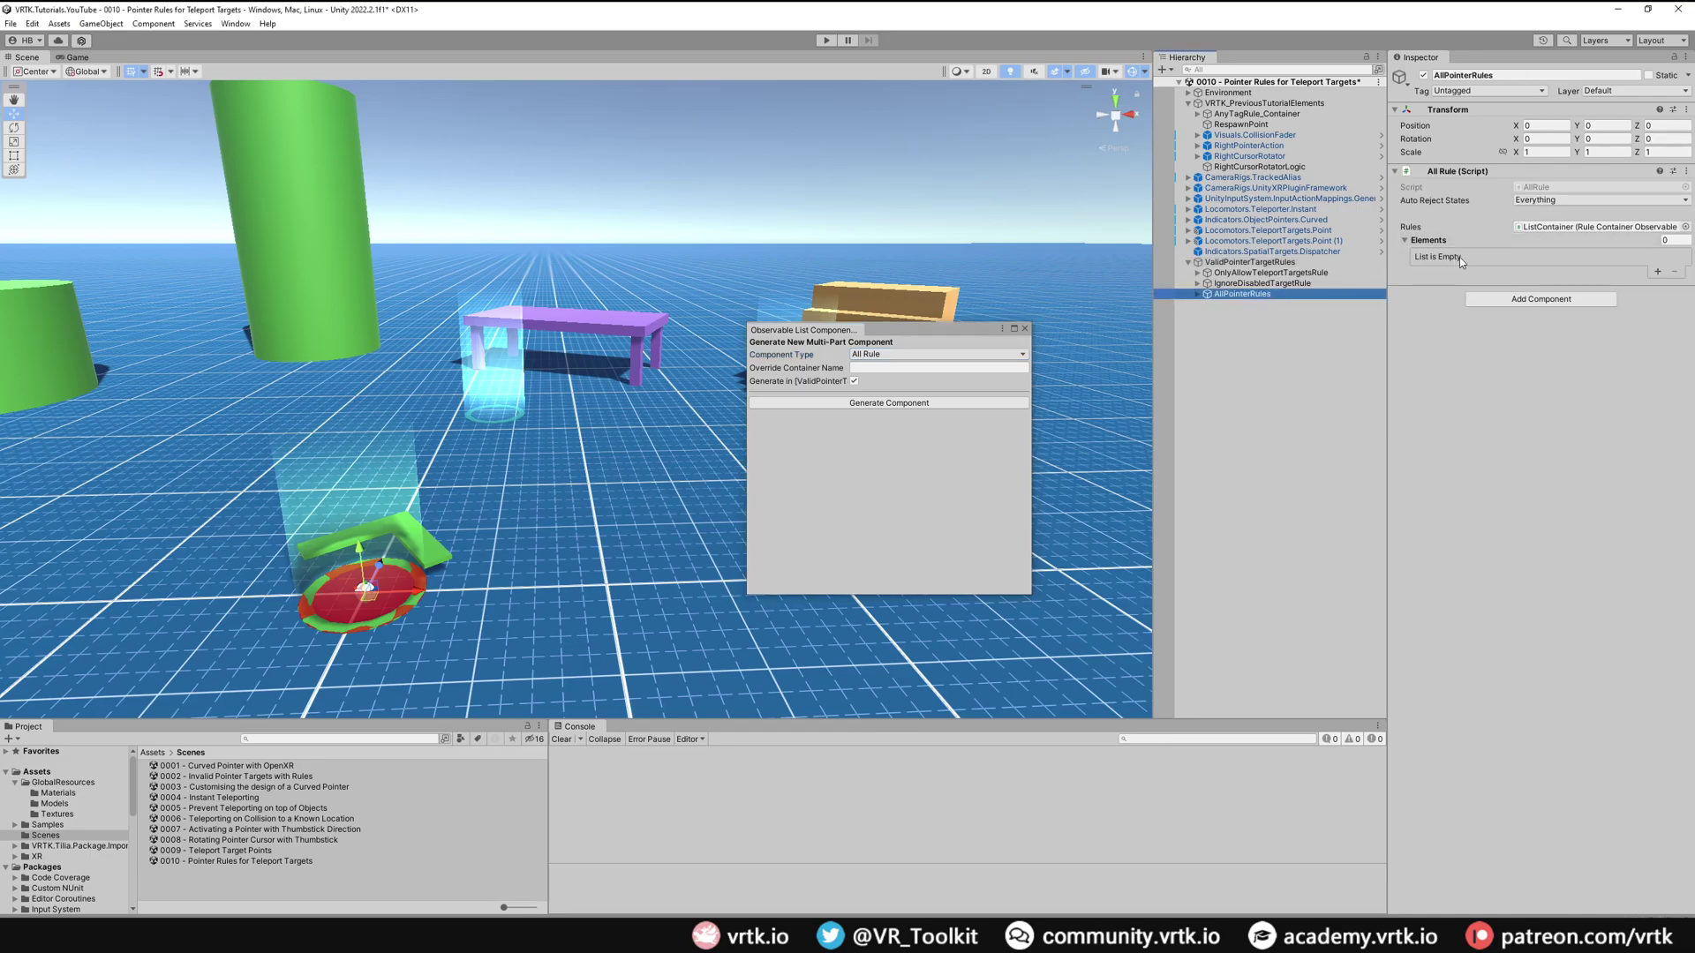
Add three elements to the AllPointerRules rule list and set the first to the Negation Rule of AnyTagRule_Container.
{"action": "left_click", "coordinate": [1659, 273]}
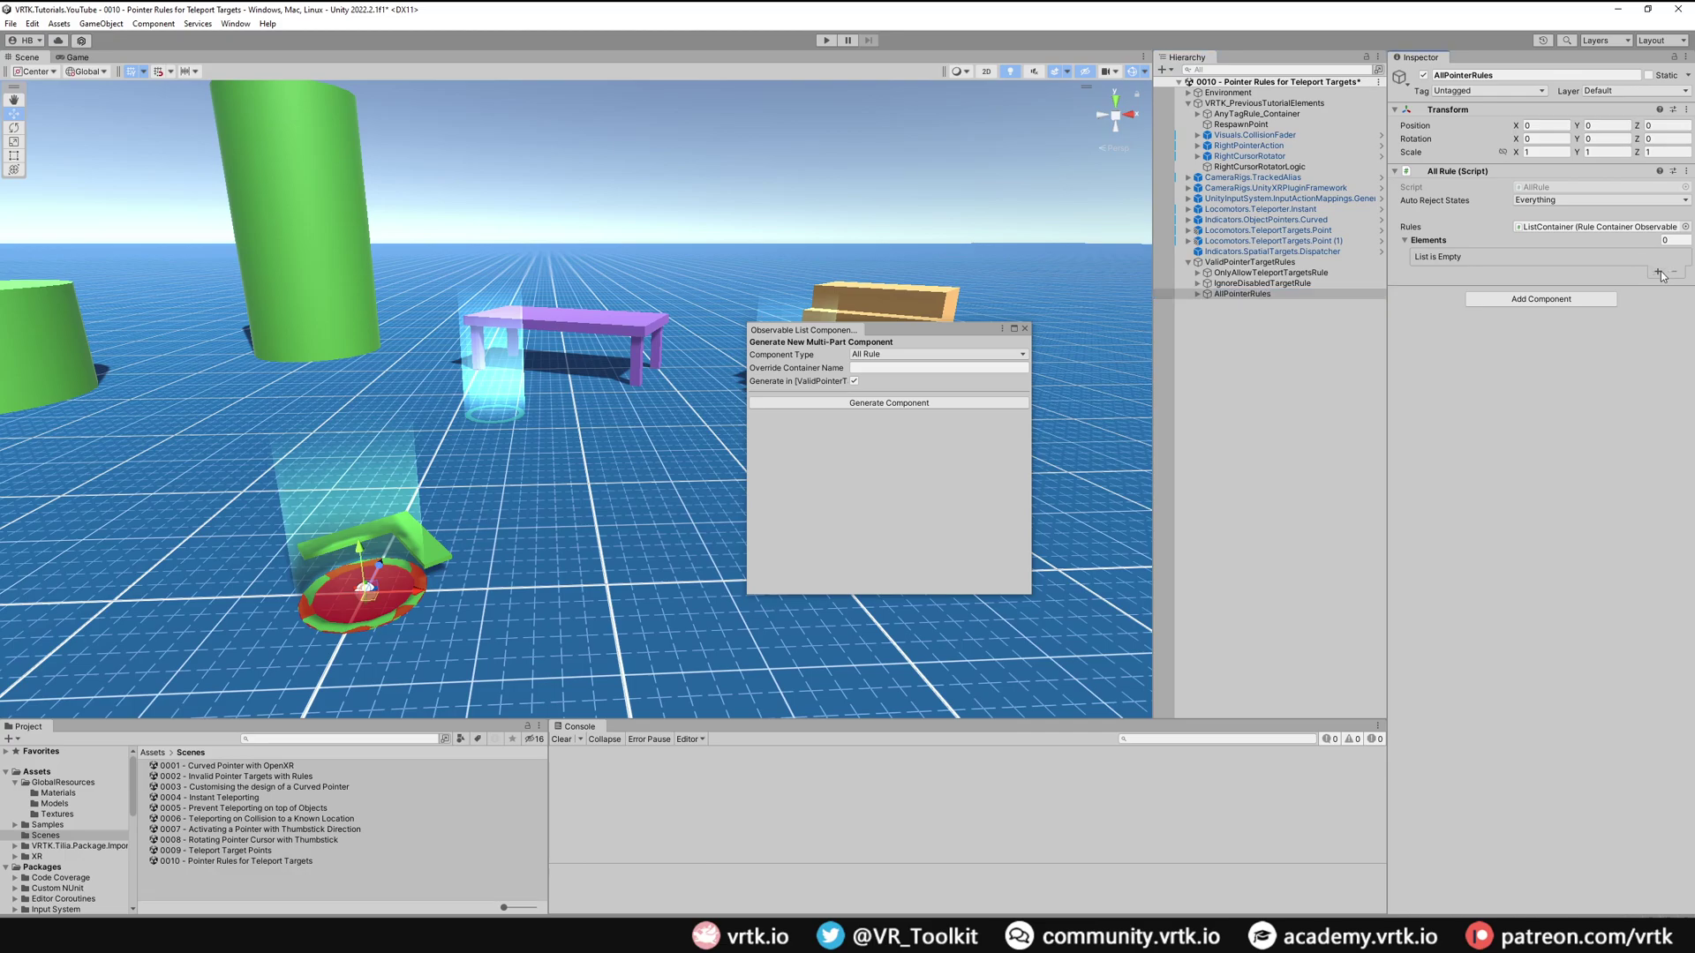
{"action": "left_click", "coordinate": [1660, 274]}
{"action": "left_click", "coordinate": [1658, 285]}
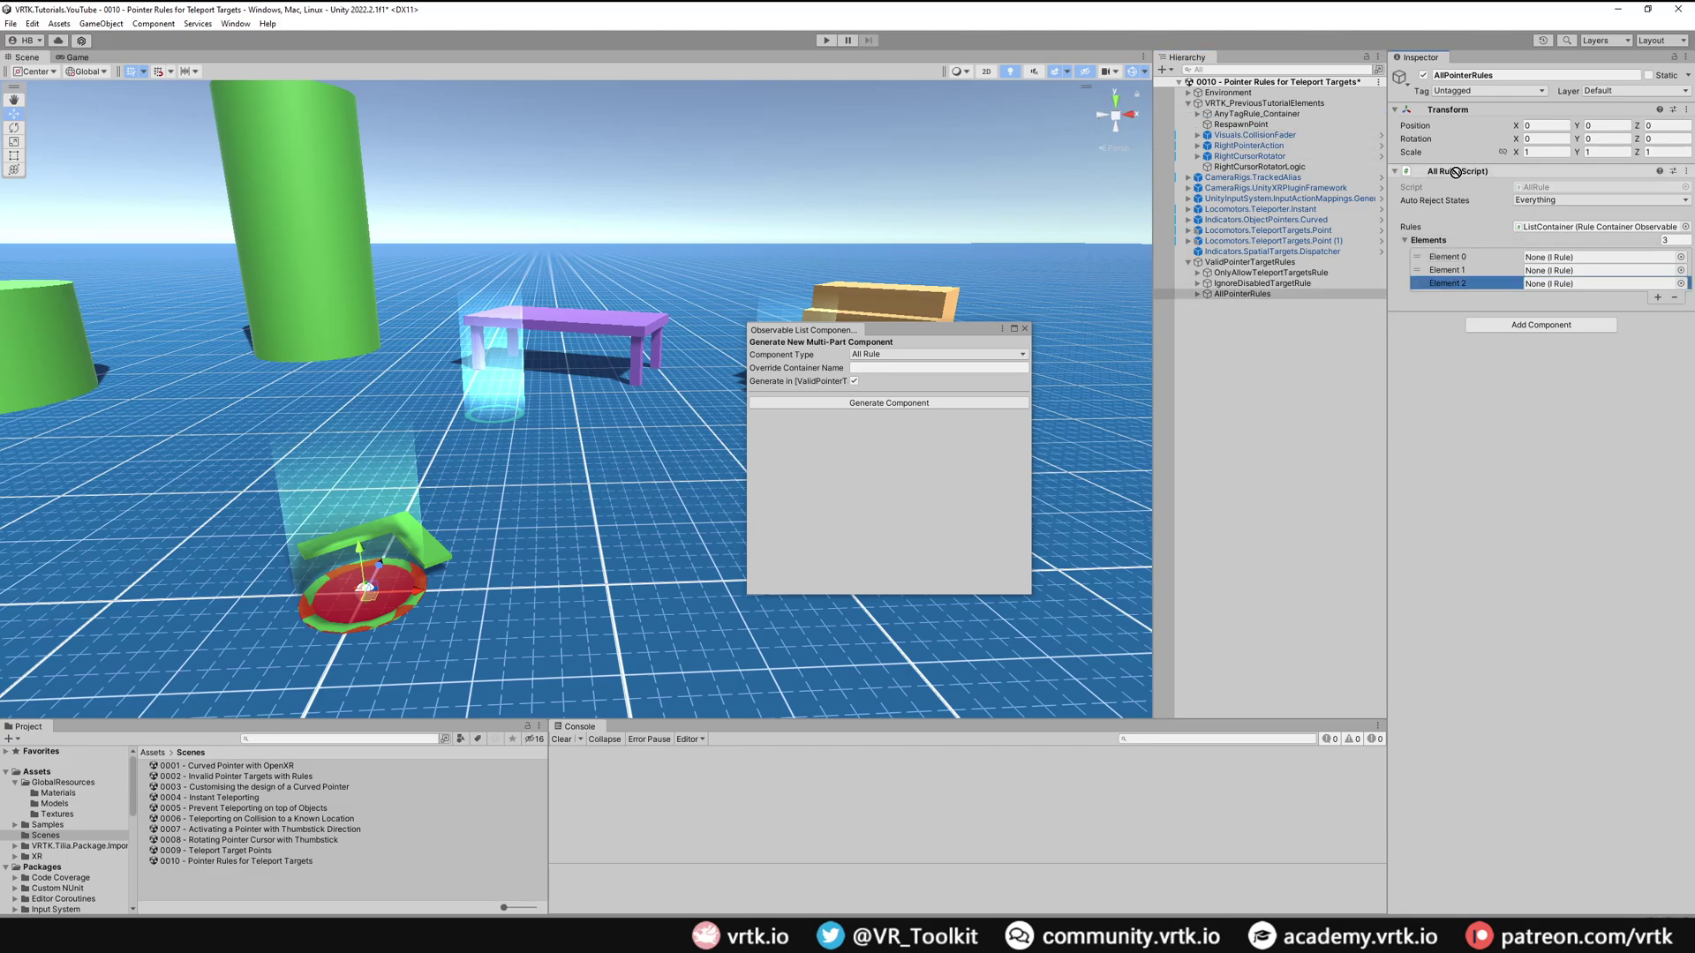
{"action": "left_click", "coordinate": [1546, 256]}
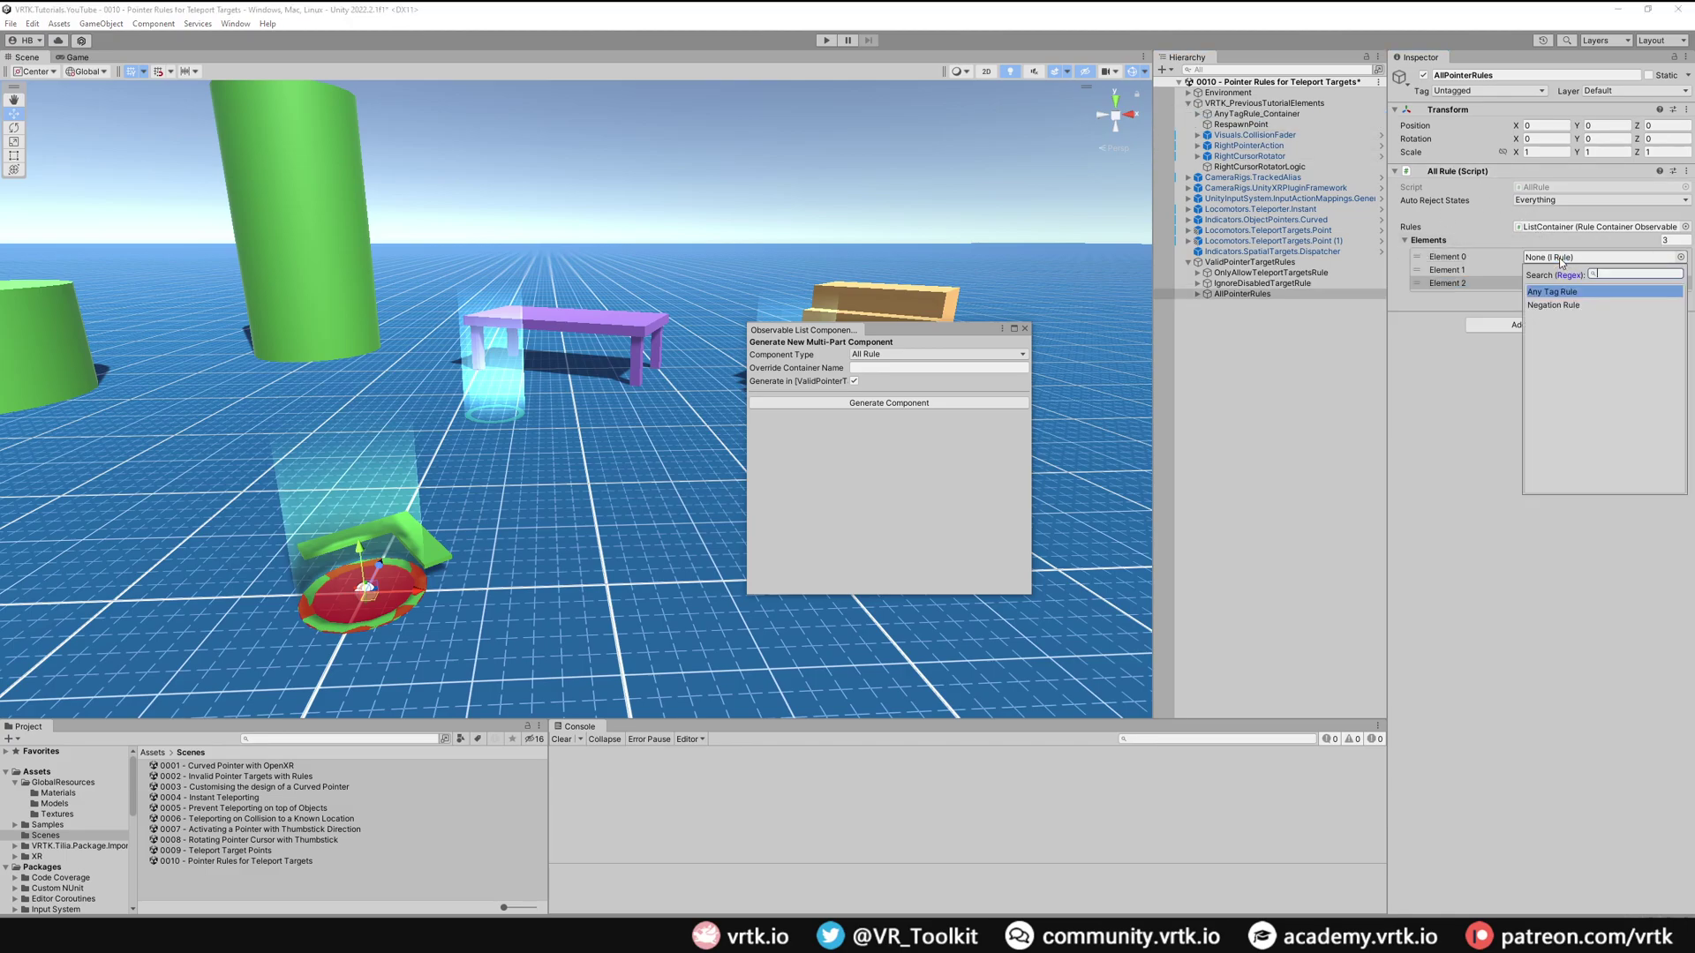
{"action": "left_click", "coordinate": [1549, 306]}
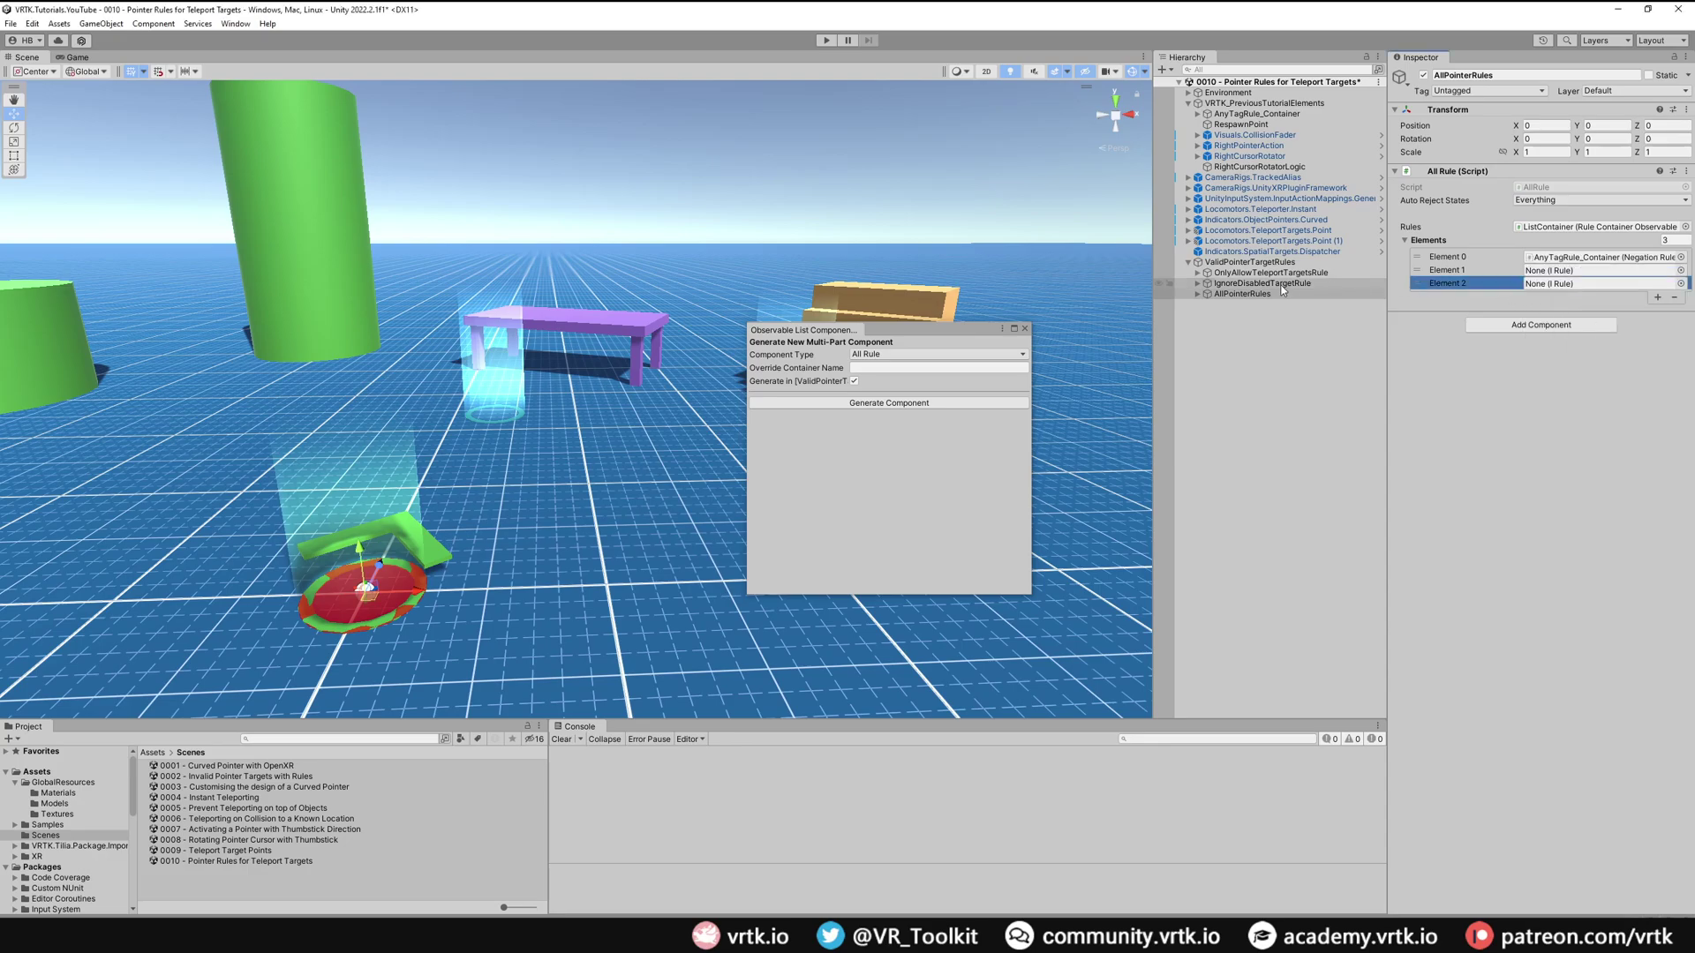
Assign OnlyAllowTeleportTargetsRule to Element 1 of AllPointerRules and the Negation Rule of IgnoreDisabledTargetRule to Element 2.
{"action": "left_click_drag", "start_coordinate": [1277, 284], "coordinate": [1549, 271]}
{"action": "left_click_drag", "start_coordinate": [1274, 284], "coordinate": [1551, 292]}
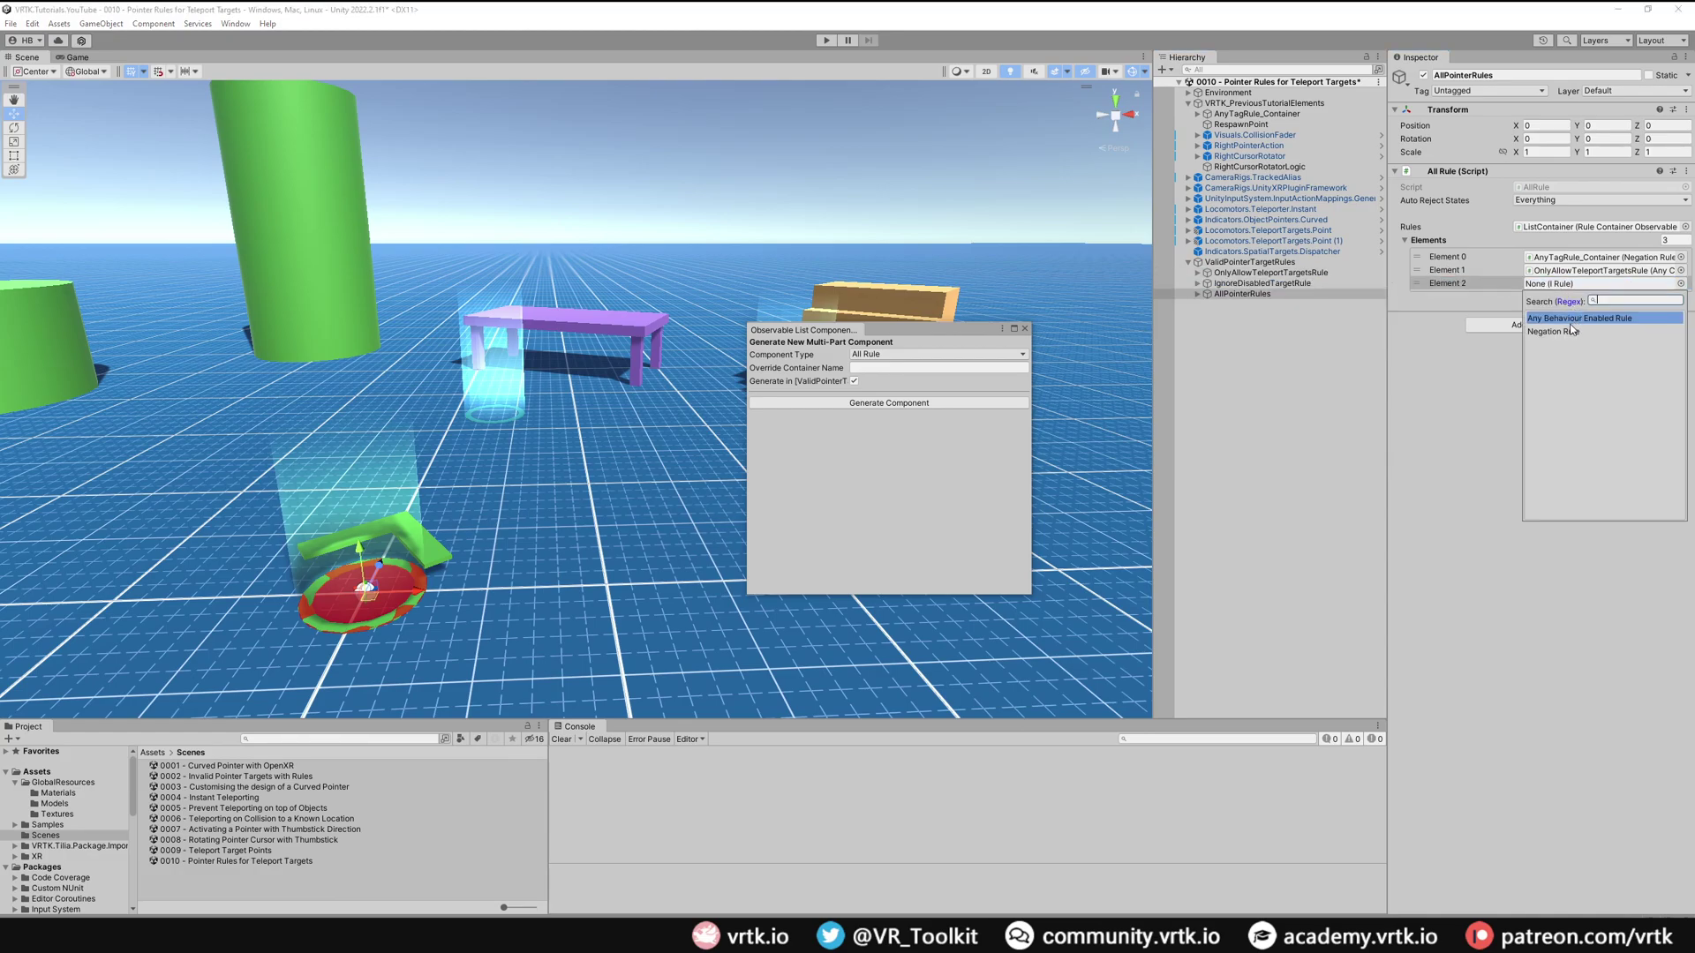
{"action": "left_click", "coordinate": [1558, 334]}
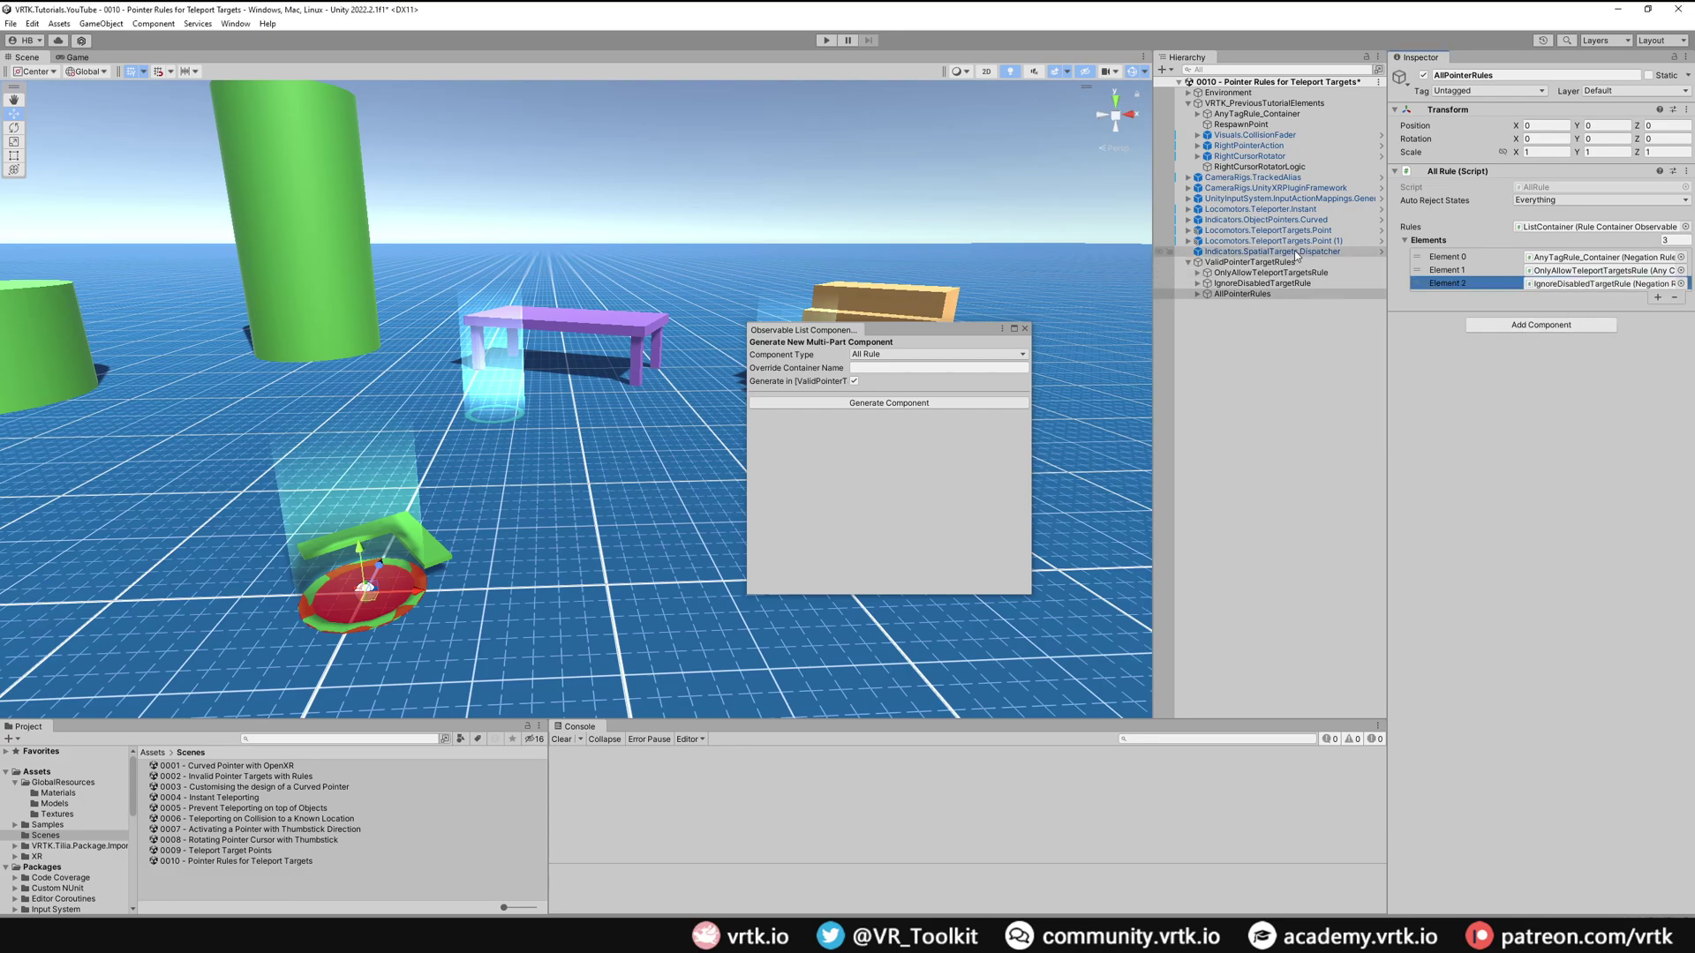
Set the Target Validity of Indicators.ObjectPointers.Curved to AllPointerRules and close the component generator window.
{"action": "left_click", "coordinate": [1271, 219]}
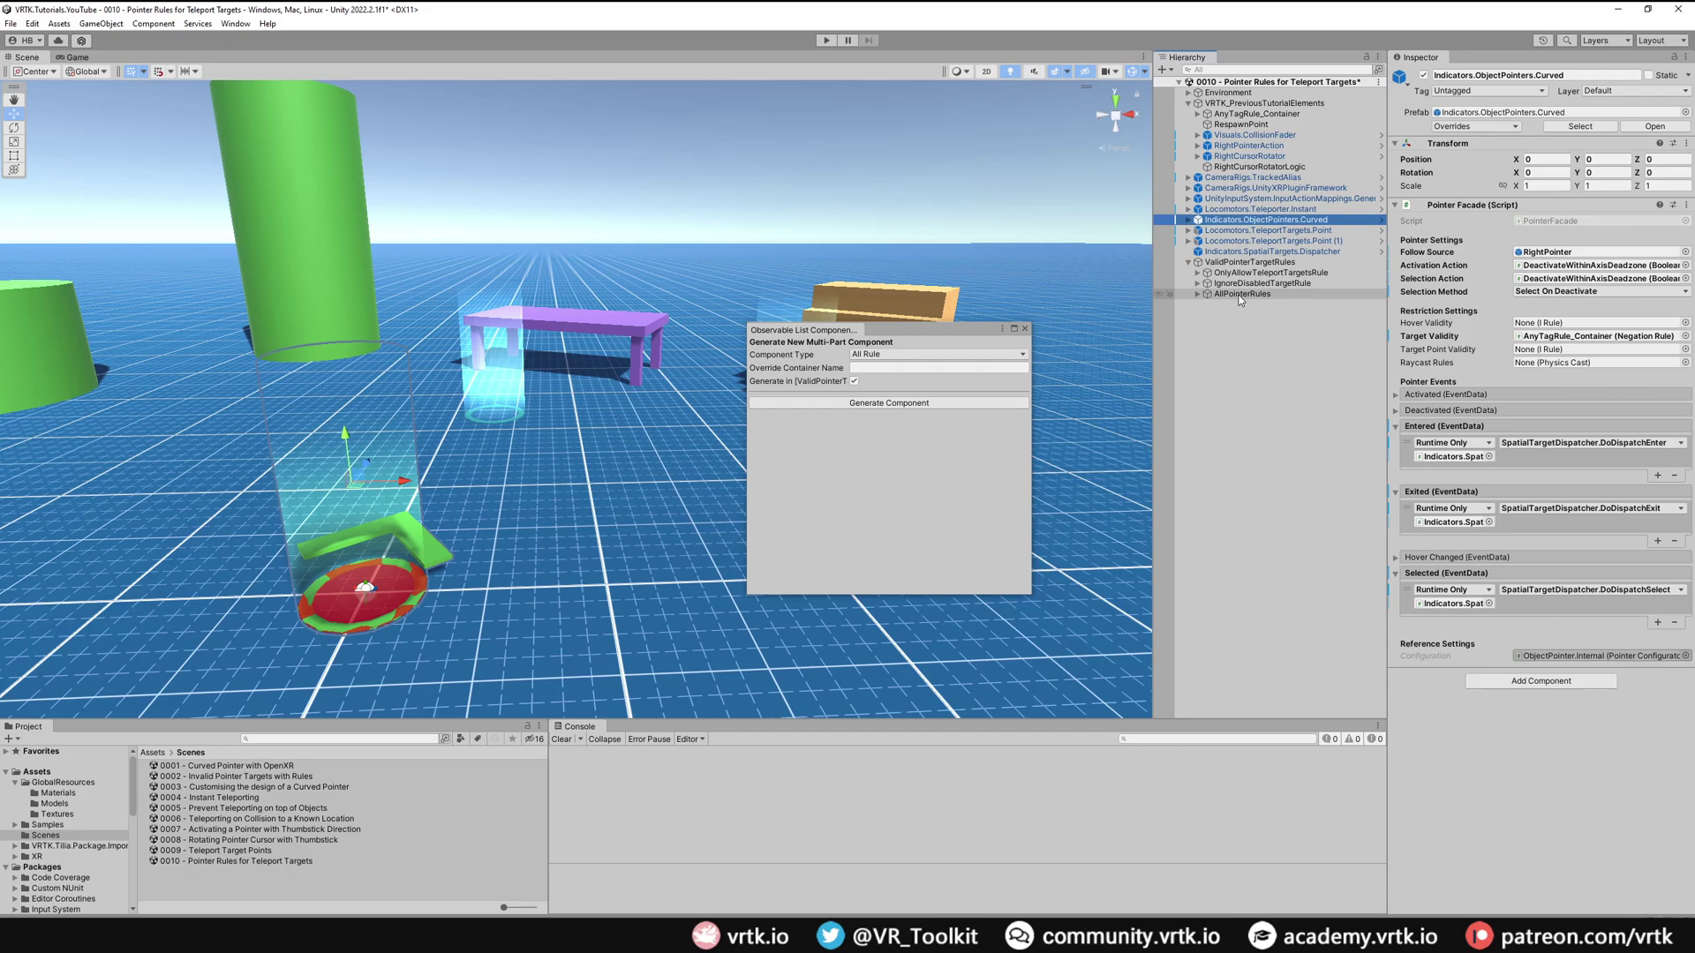
{"action": "left_click_drag", "start_coordinate": [1240, 301], "coordinate": [1547, 338]}
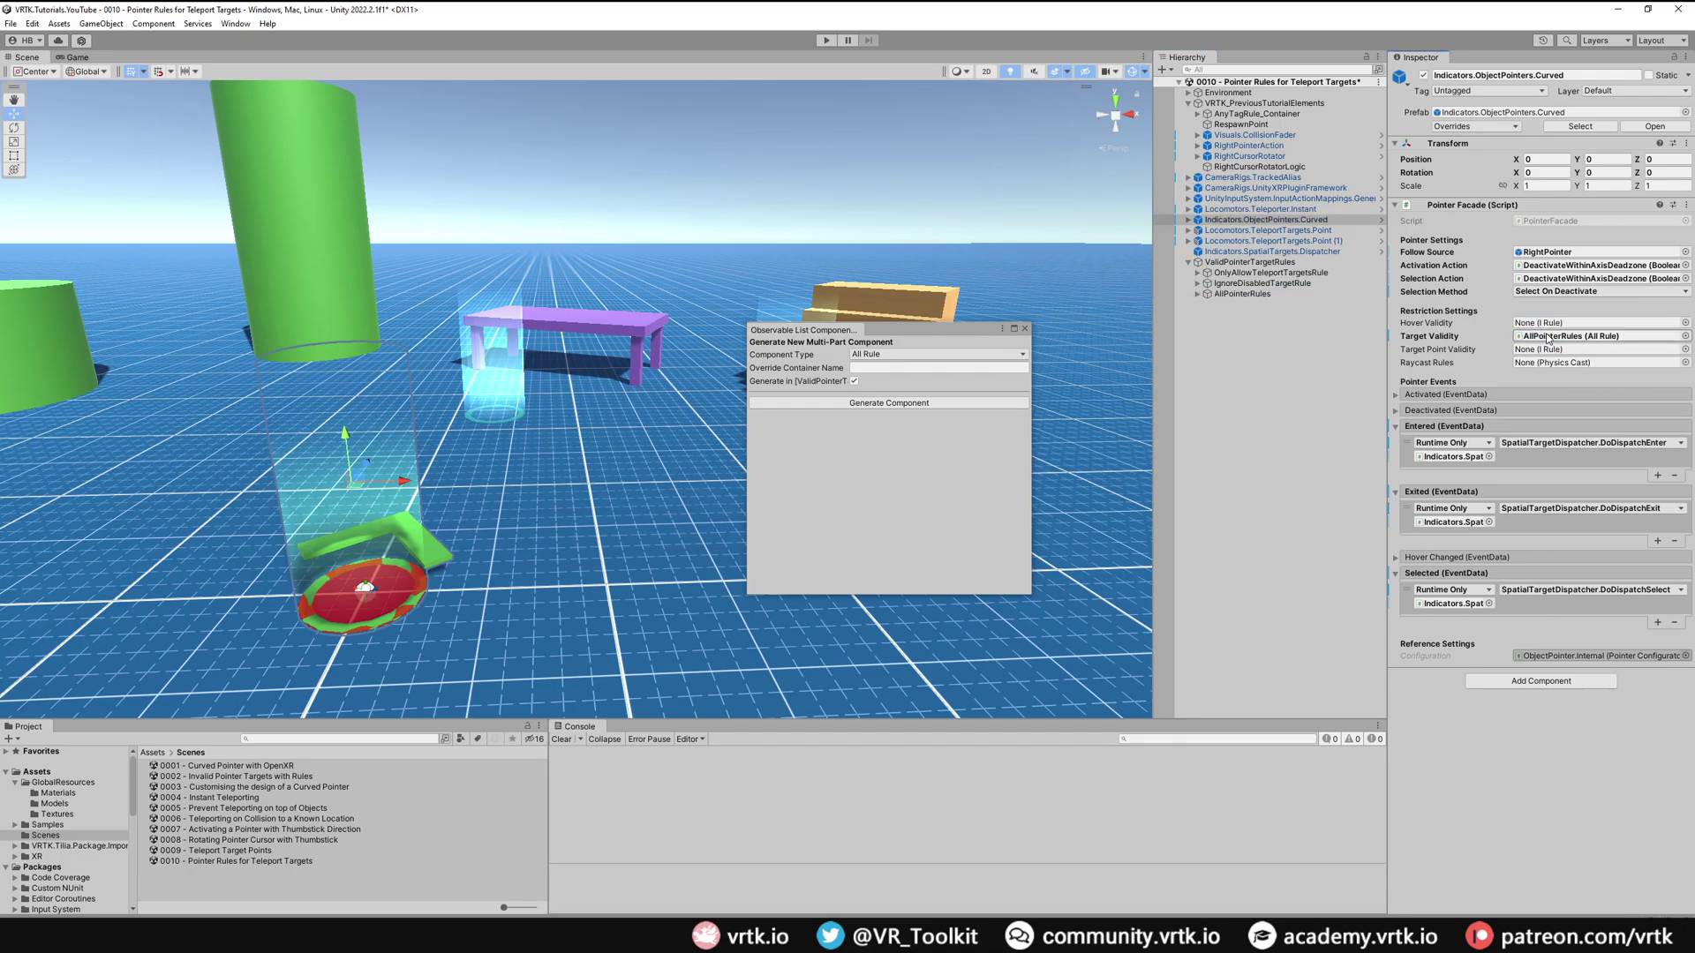
{"action": "left_click", "coordinate": [1025, 329]}
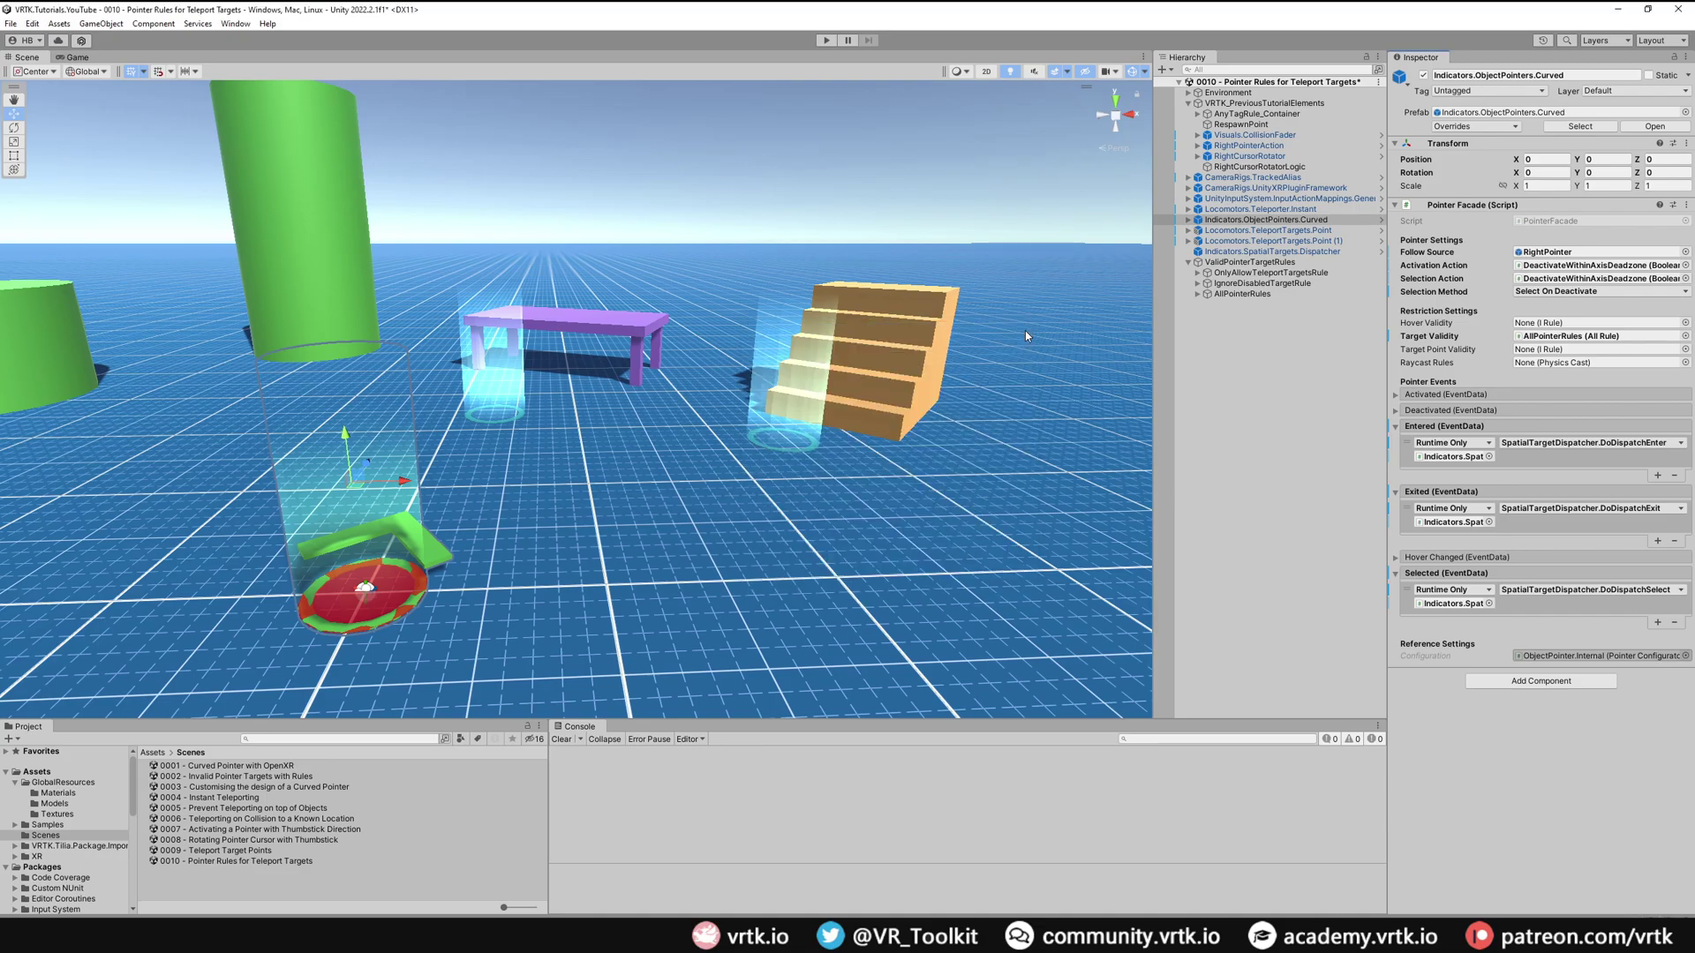
Turn off Is Enabled on the Locomotors.TeleportTargets.Point (1) teleport target.
{"action": "left_click", "coordinate": [1296, 242]}
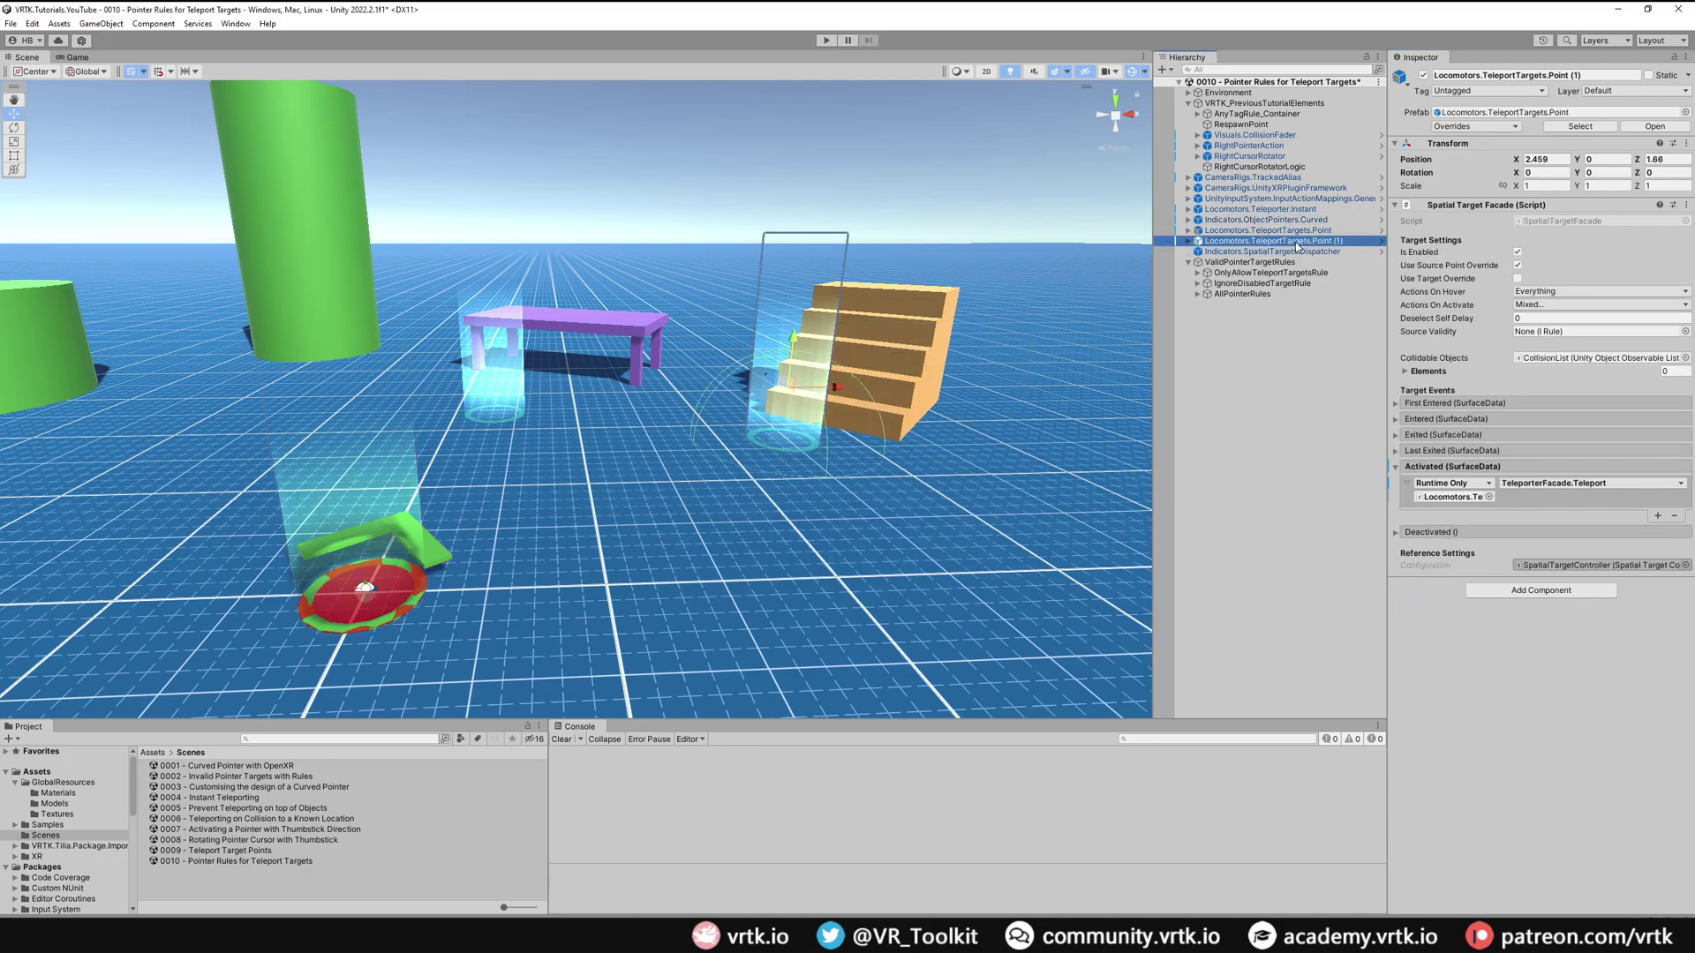
{"action": "left_click", "coordinate": [1517, 252]}
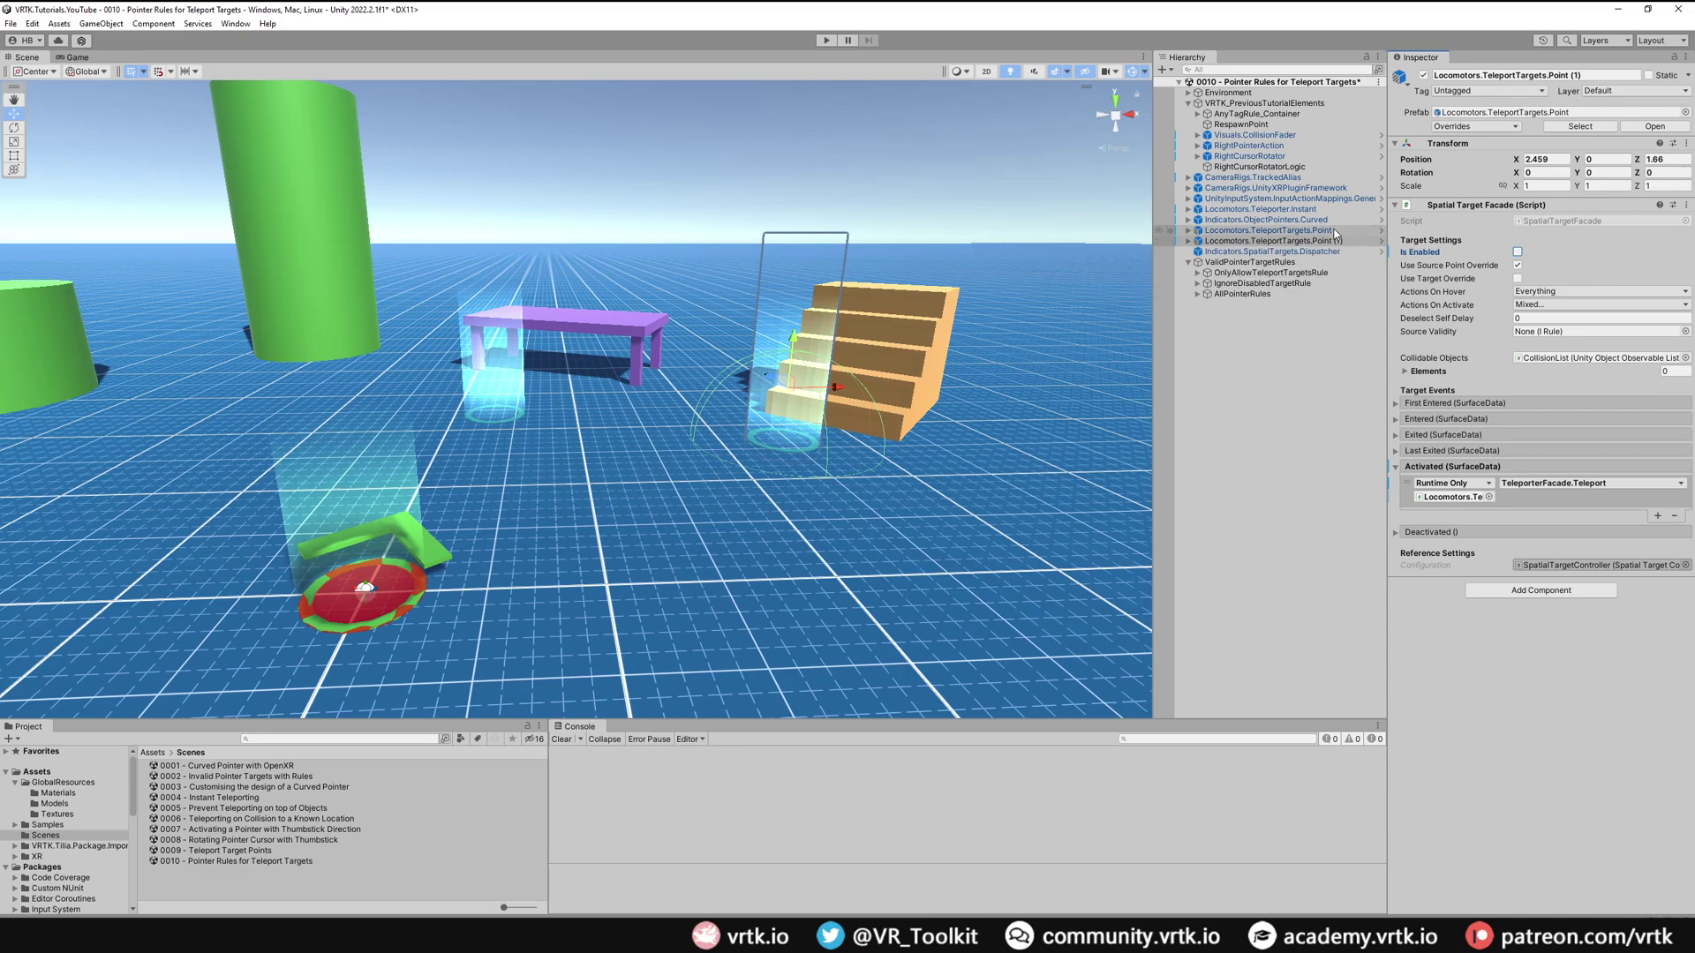
Add an Activated listener on Locomotors.TeleportTargets.Point that sets SpatialTargetFacade.IsEnabled to true on Locomotors.TeleportTargets.Point (1).
{"action": "left_click", "coordinate": [1289, 230]}
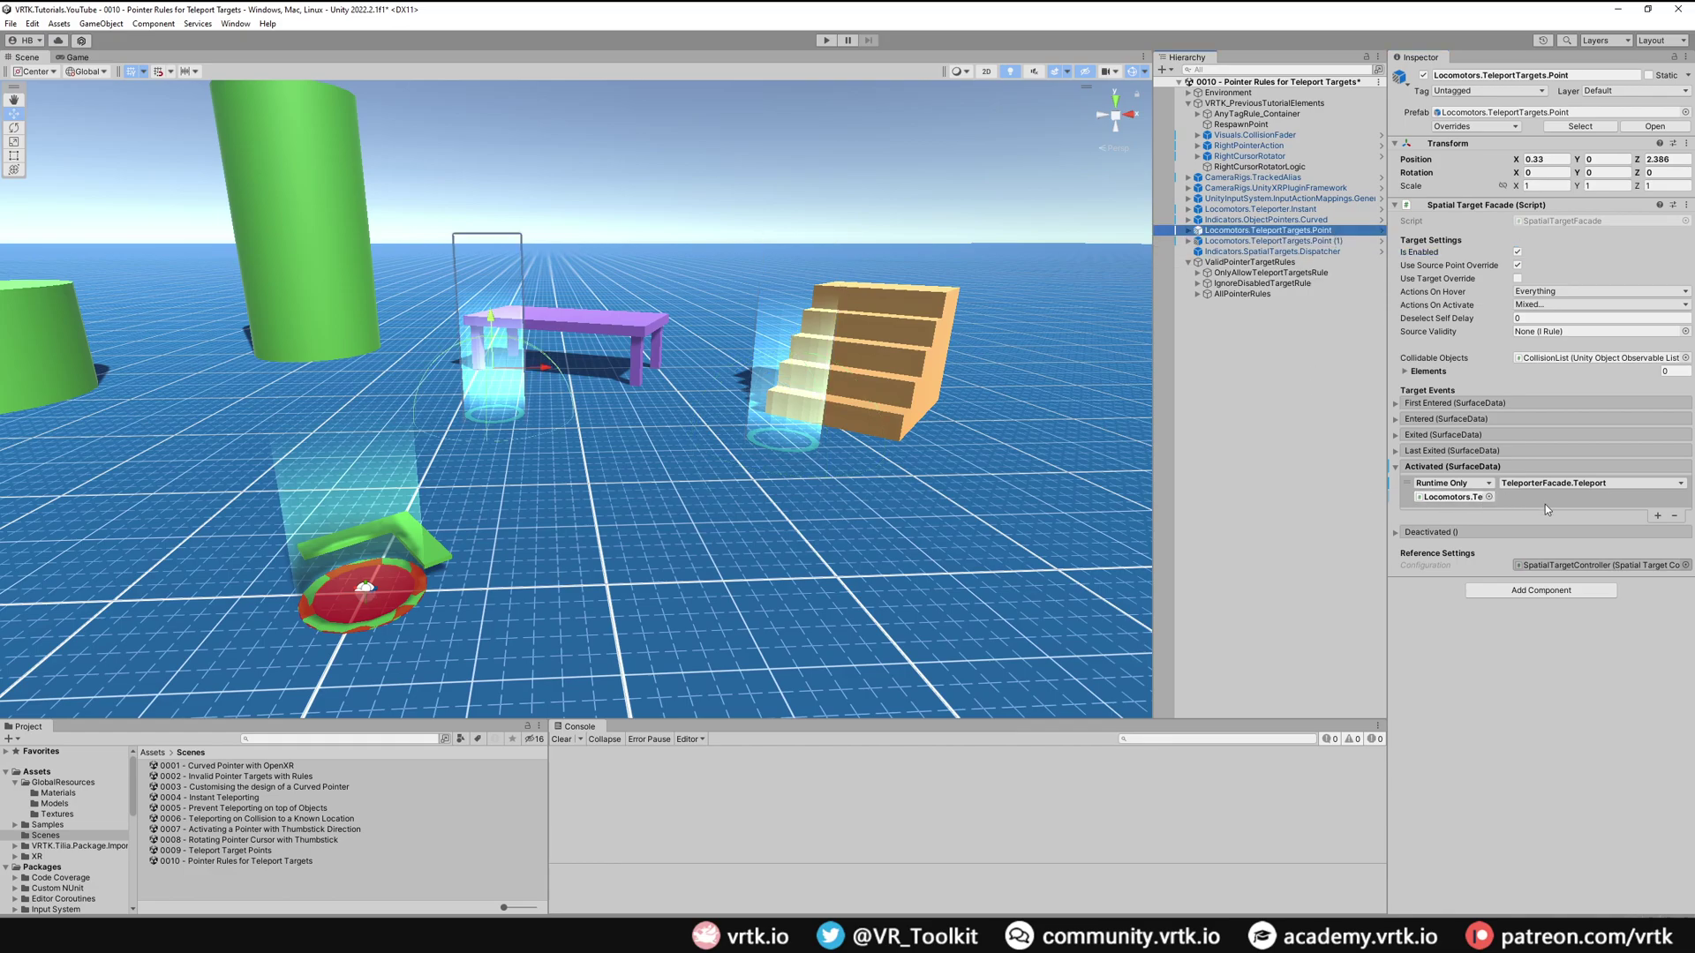
{"action": "left_click", "coordinate": [1658, 517]}
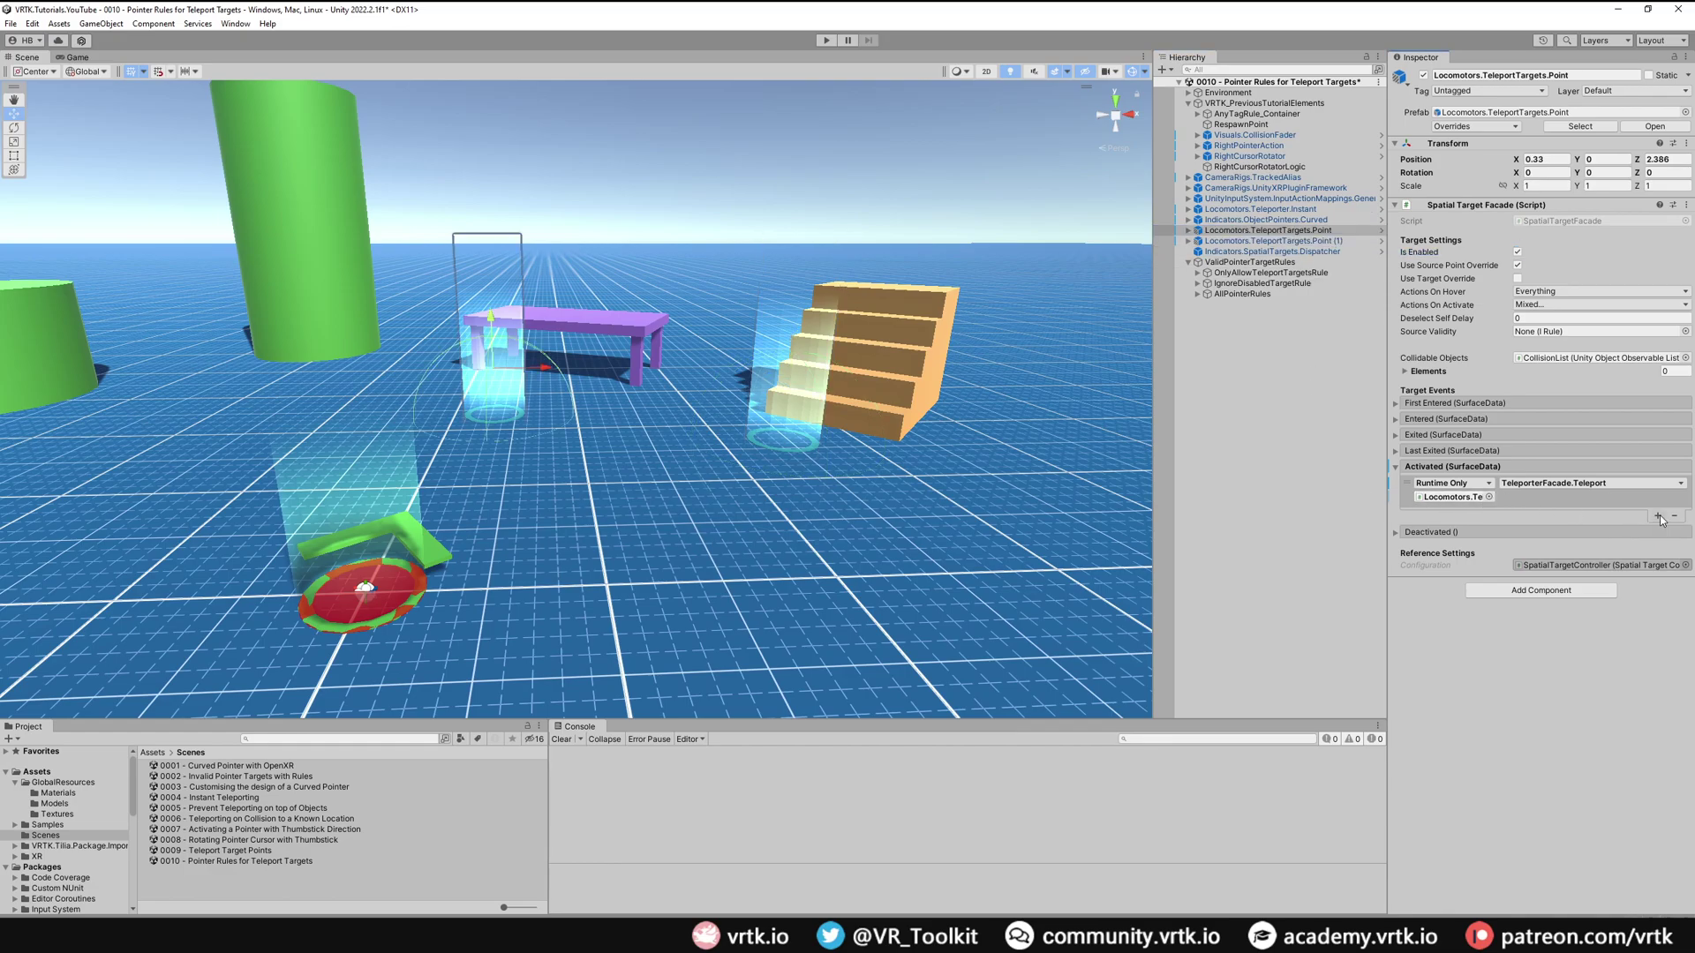
{"action": "left_click_drag", "start_coordinate": [1338, 286], "coordinate": [1453, 531]}
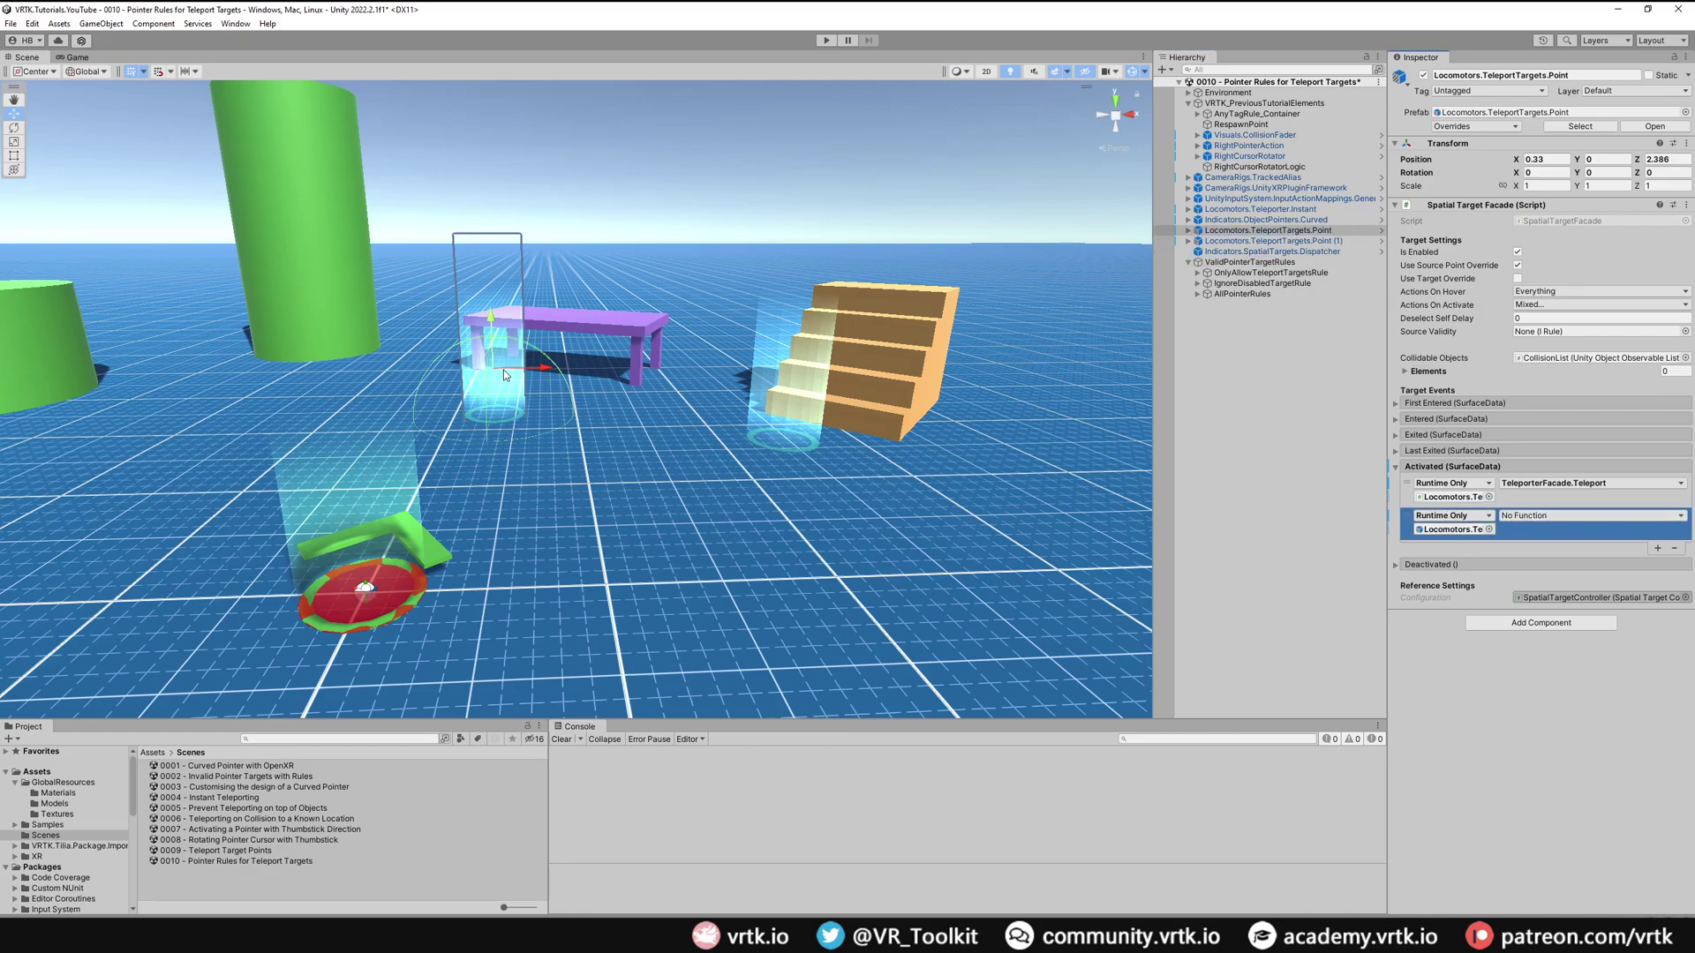
{"action": "left_click", "coordinate": [1515, 517]}
{"action": "mouse_move", "coordinate": [1570, 581]}
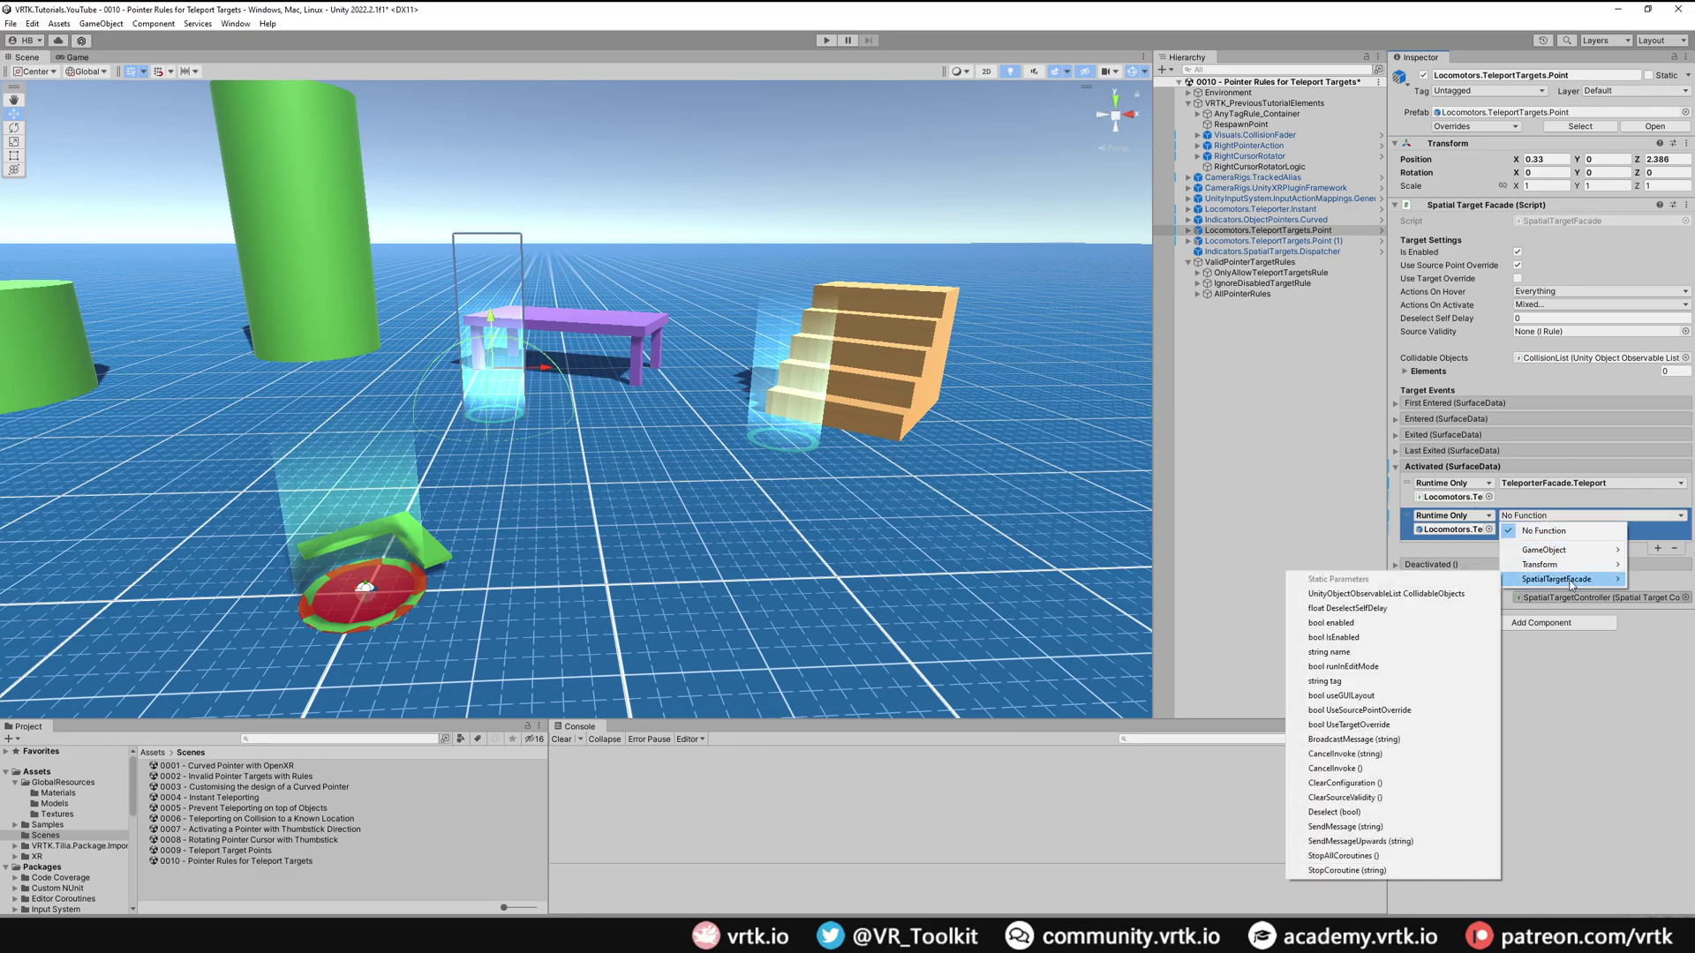
{"action": "left_click", "coordinate": [1371, 638]}
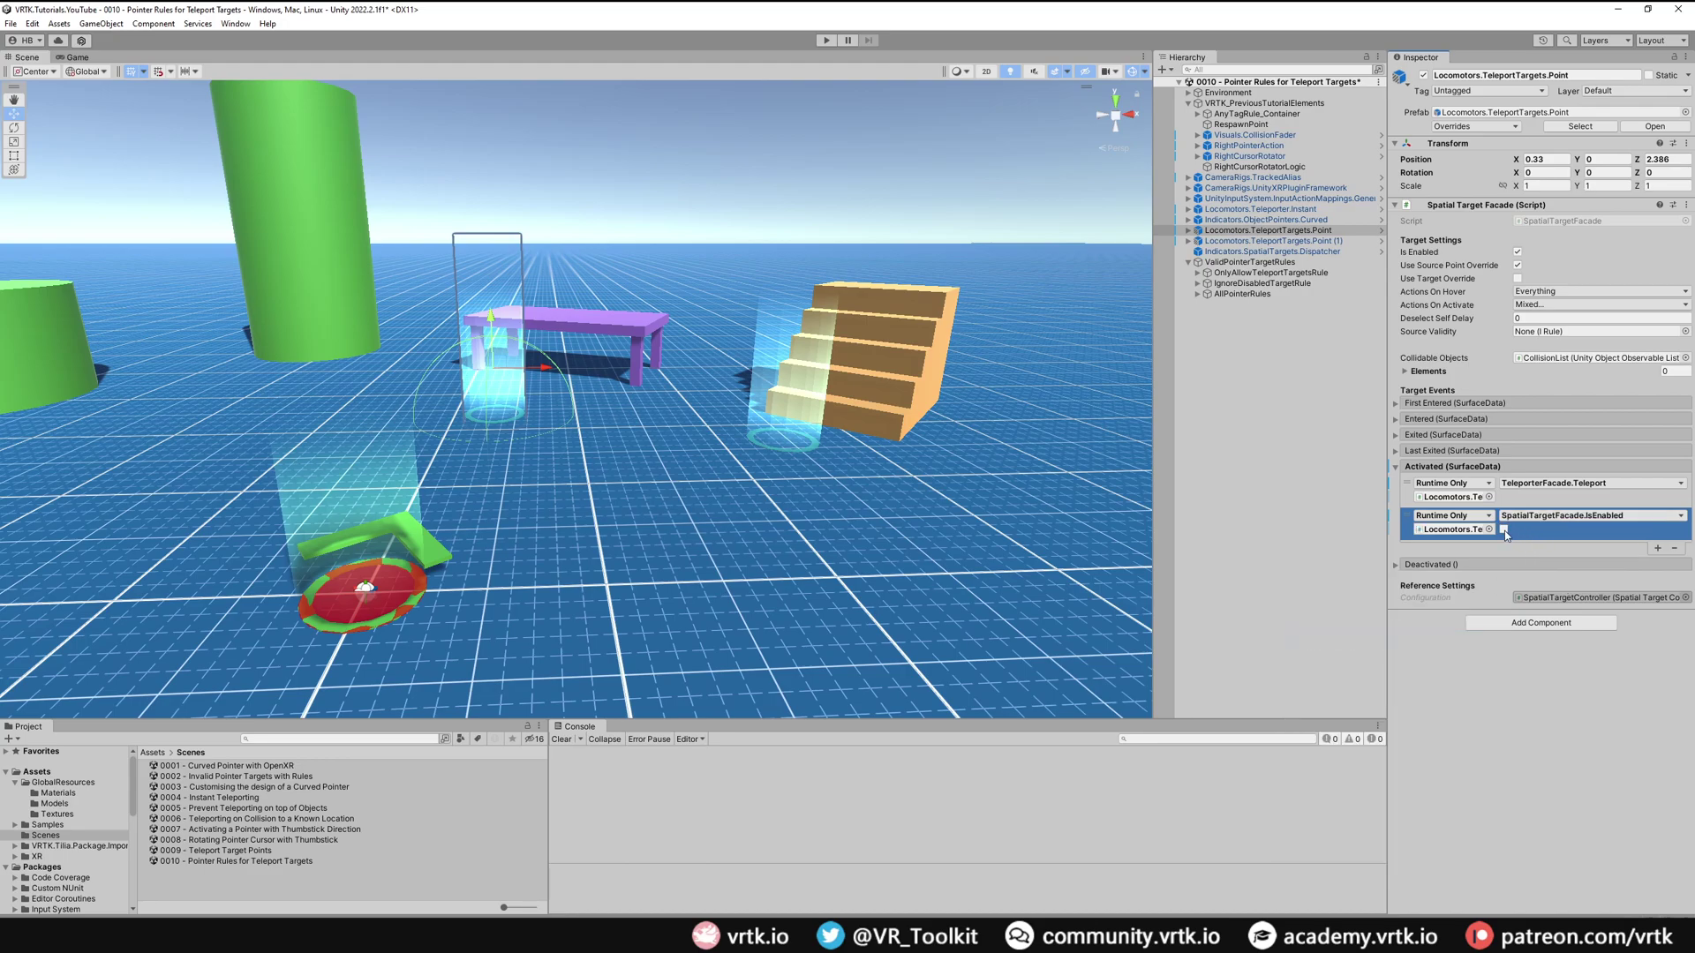
{"action": "left_click", "coordinate": [1271, 241]}
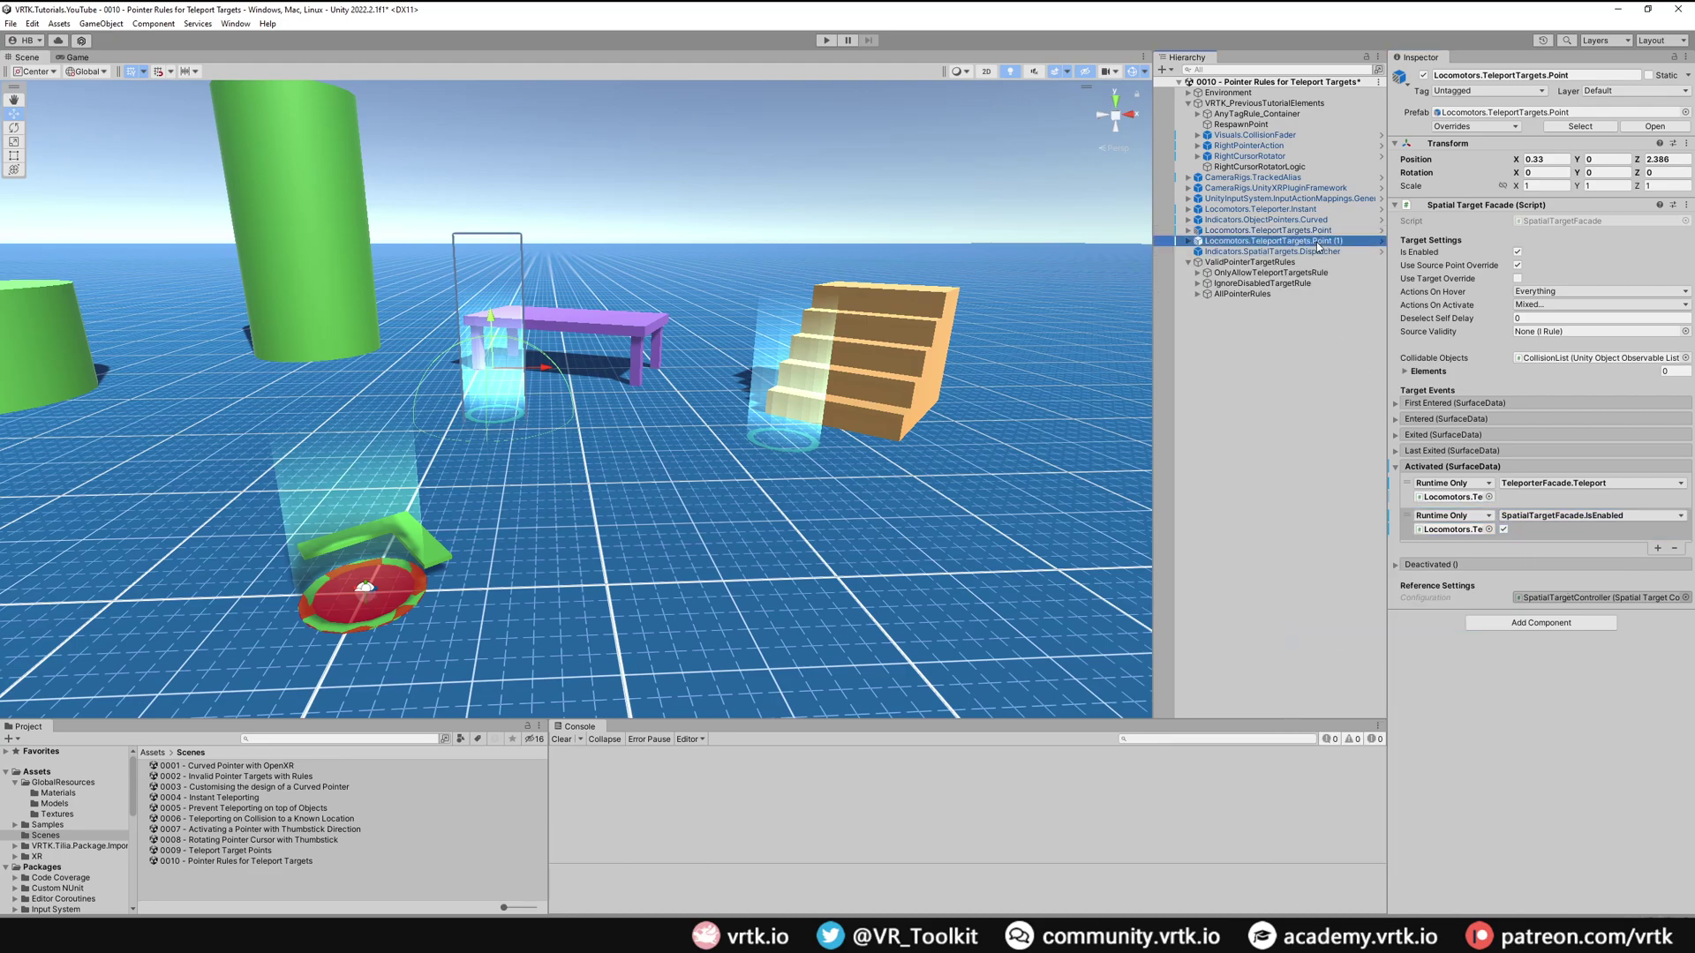
{"action": "left_click", "coordinate": [1517, 253]}
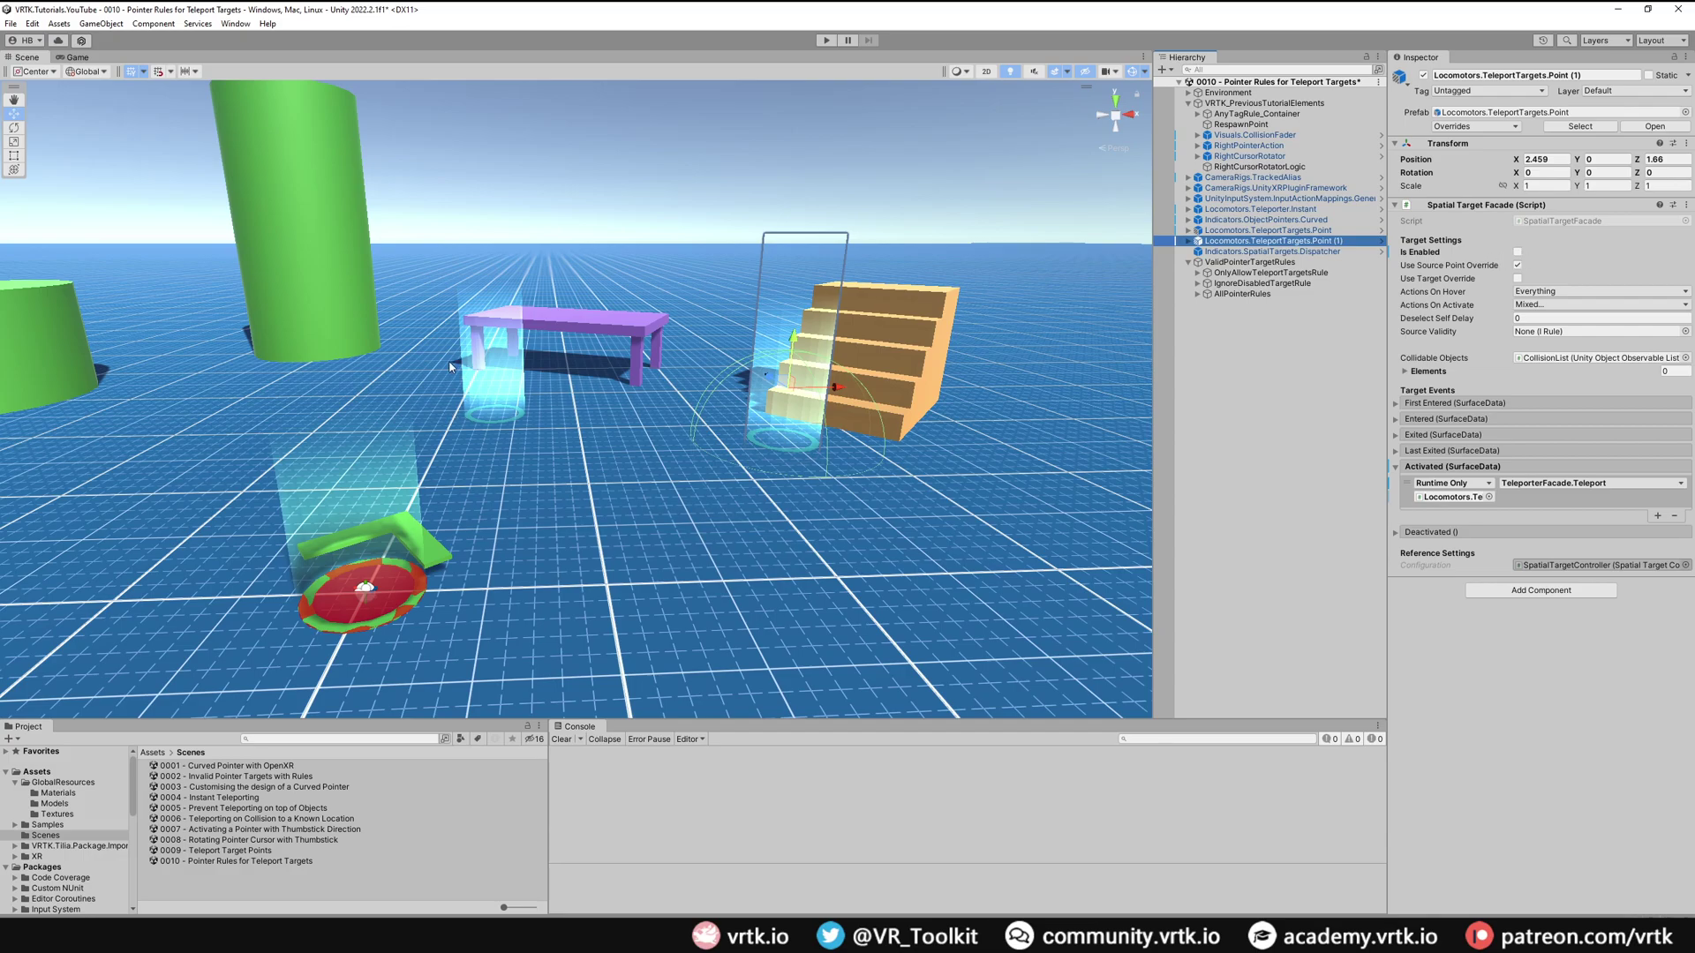